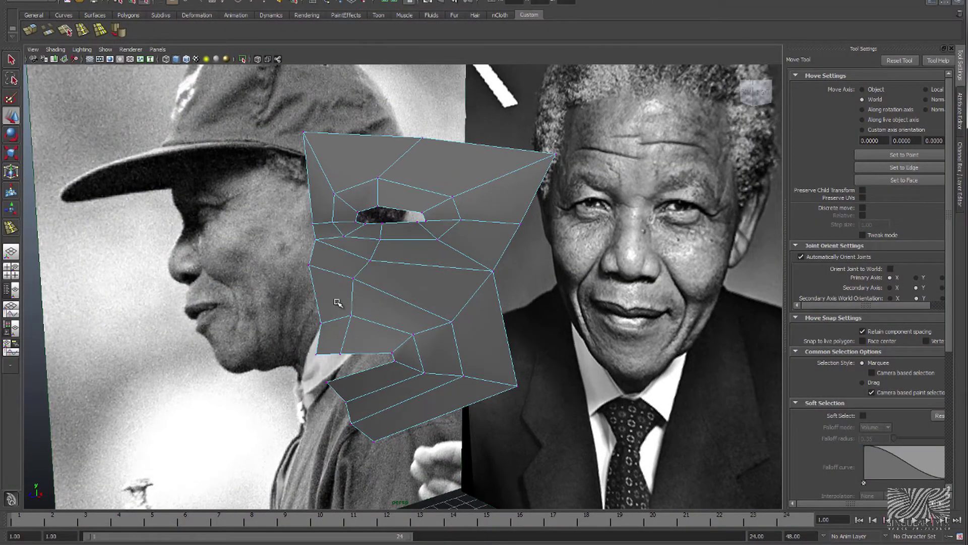
Select a cheek face and switch to a wireframe side view over the reference photo.
right_click_drag(338, 302, 339, 323)
left_click(339, 301)
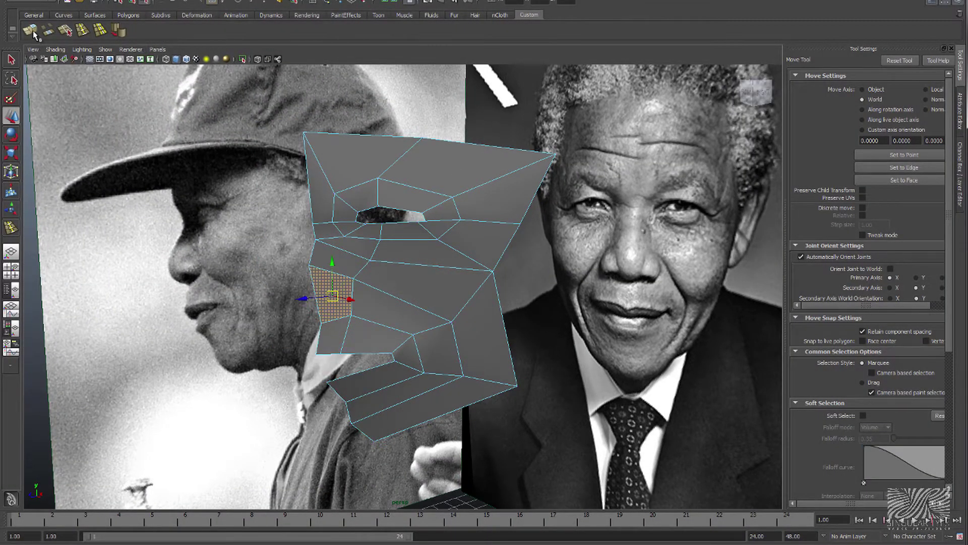
mouse_move(66, 69)
left_mouse_down("alt")
mouse_move(303, 297)
mouse_move(292, 295)
left_mouse_up("alt")
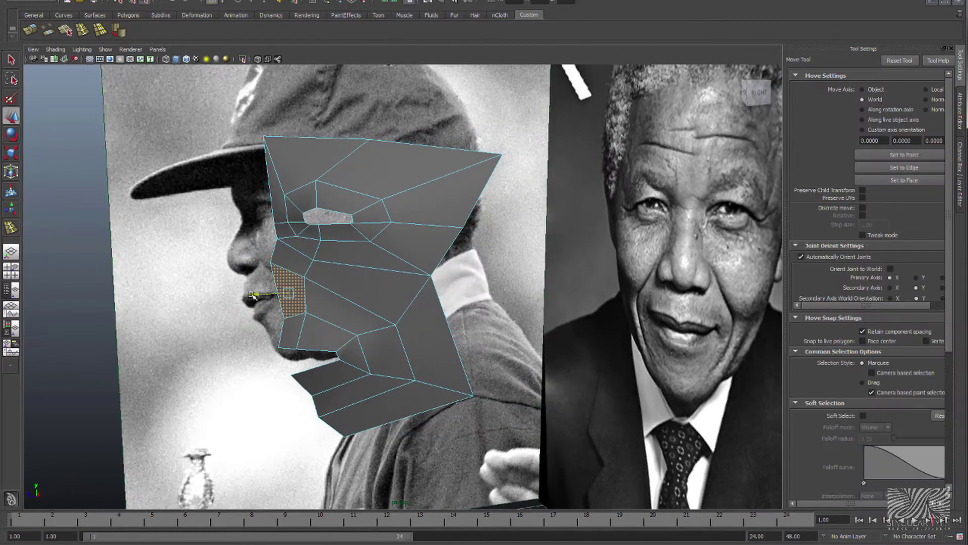
left_click(254, 297)
key("space")
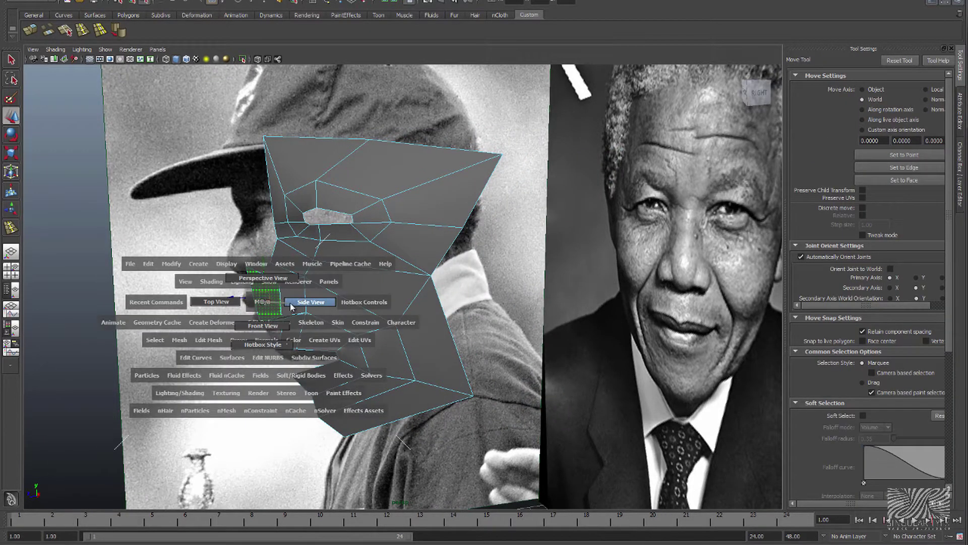
left_click(291, 305)
key("4")
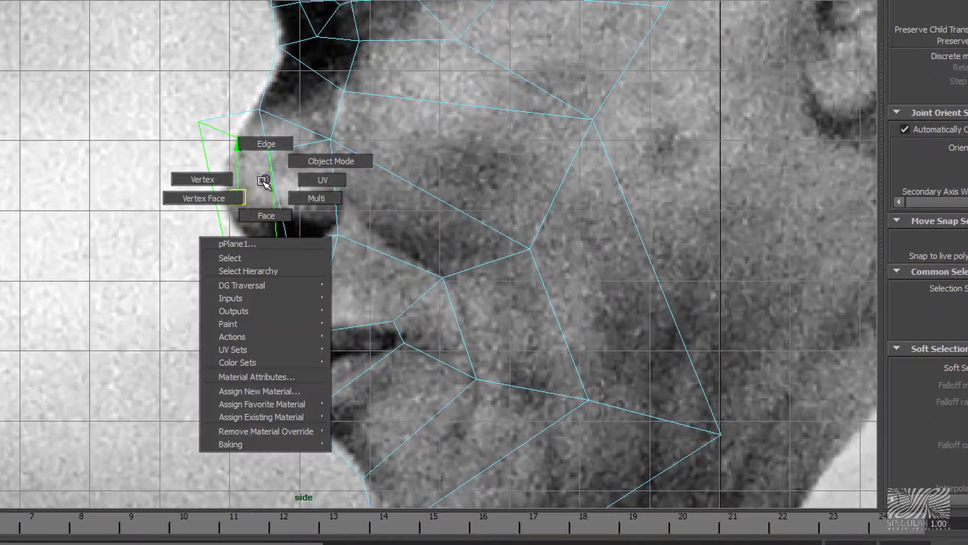
Move the nose-tip, nose-line and nostril-base vertices to match the side profile.
right_click_drag(360, 299, 318, 299)
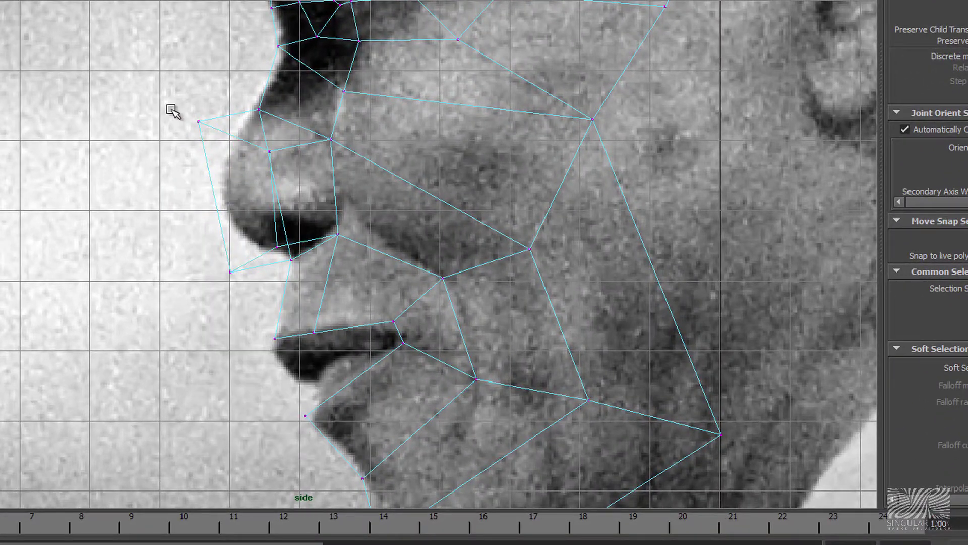
mouse_move(204, 131)
left_mouse_down()
mouse_move(228, 172)
mouse_move(270, 168)
left_mouse_up()
left_click(268, 151)
left_click(231, 271)
left_click_drag(238, 270, 239, 233)
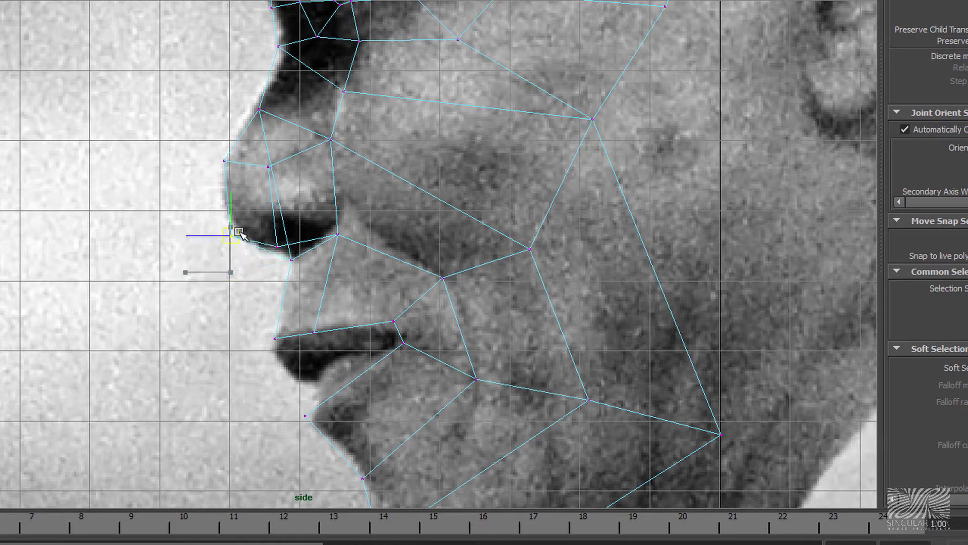
left_click(329, 139)
left_click_drag(329, 141, 331, 158)
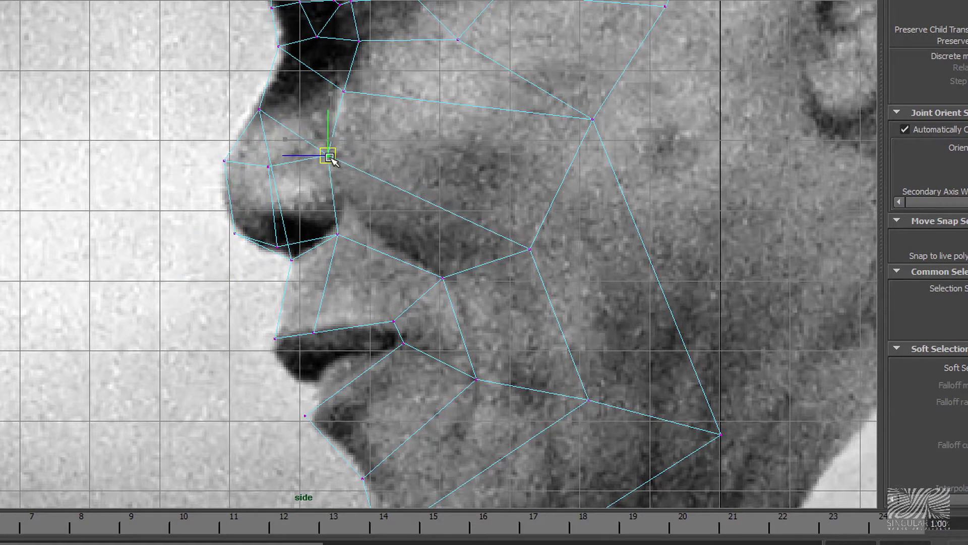
left_click(275, 246)
left_click_drag(276, 247, 276, 213)
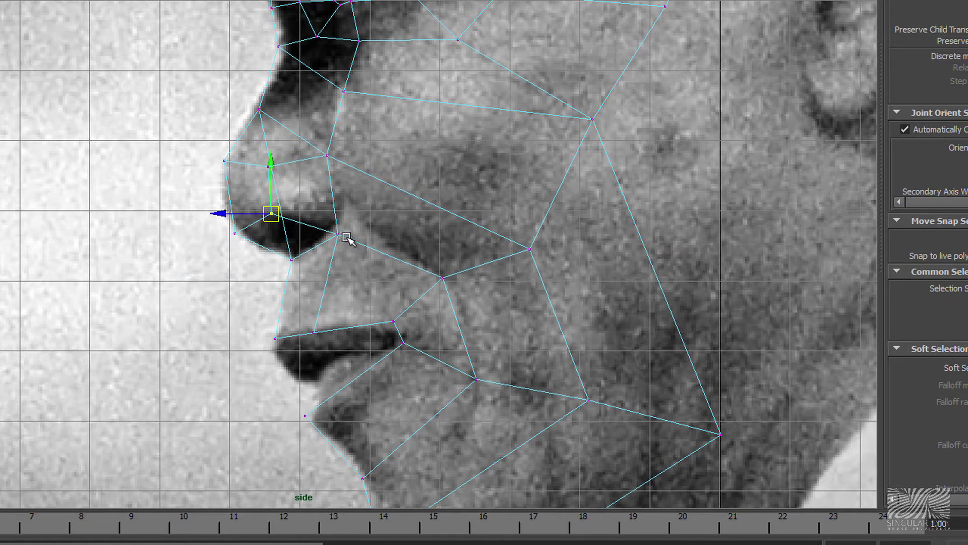
key("space")
left_click_drag(346, 238, 347, 259)
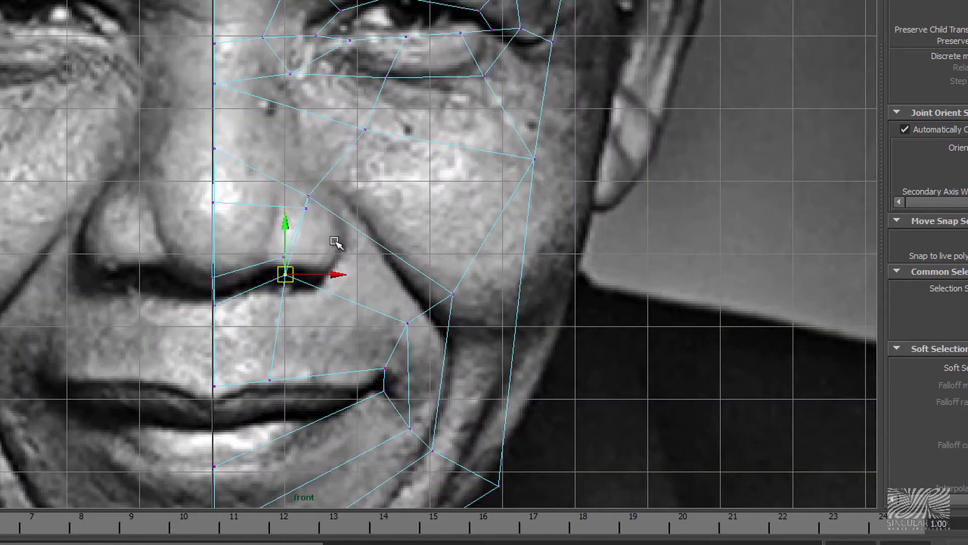
Shift the nose, nostril-wing, nose-base and mouth-corner vertices onto the front photo.
left_click(306, 209)
left_click_drag(307, 209, 292, 208)
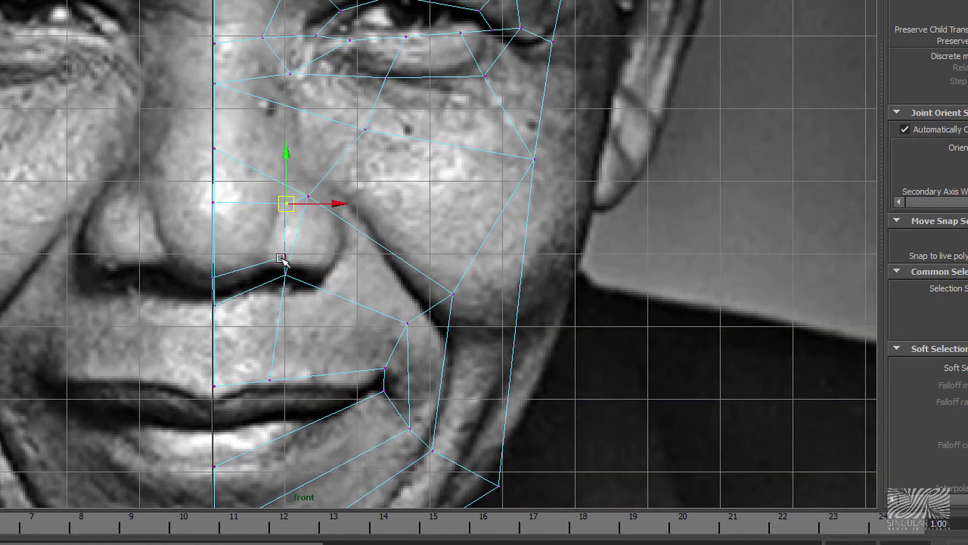
left_click(285, 275)
left_click_drag(285, 276, 321, 280)
left_click(308, 196)
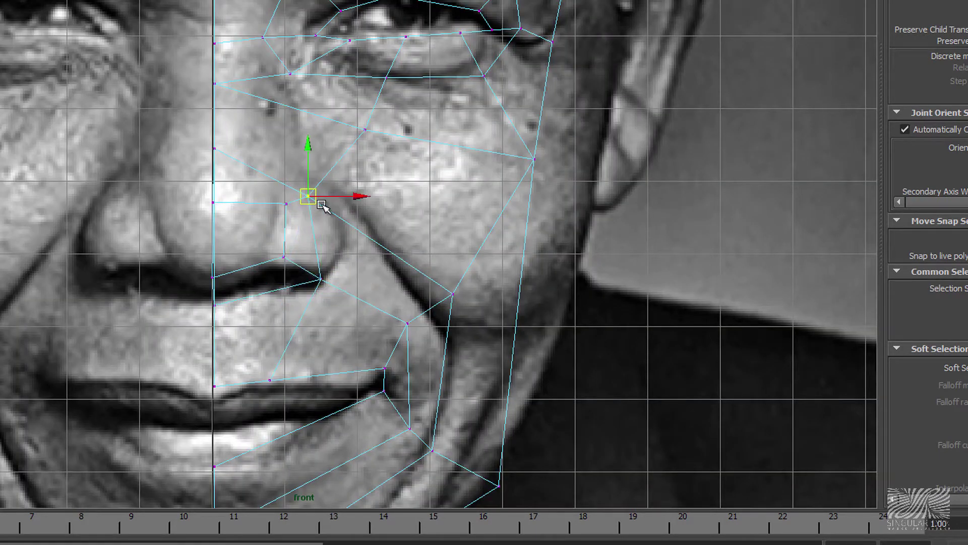
left_click_drag(315, 206, 338, 203)
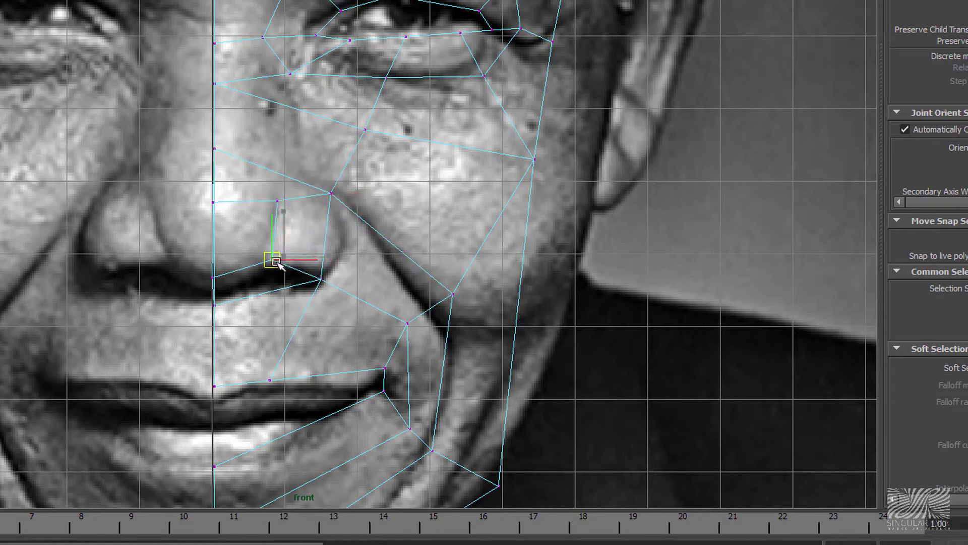
left_click_drag(277, 262, 263, 275)
left_click(214, 276)
mouse_move(216, 227)
left_mouse_down()
mouse_move(216, 236)
mouse_move(325, 205)
left_mouse_up()
key("space")
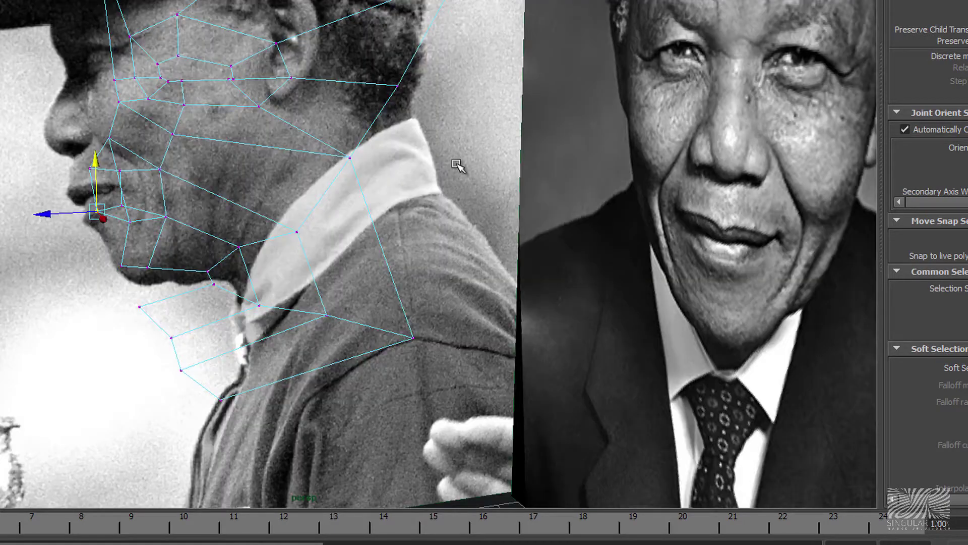
Orbit the perspective view to inspect the face mesh edge-on and frontally.
scroll(512, 186, "up", 3)
mouse_move(449, 209)
left_mouse_down("alt")
mouse_move(363, 195)
mouse_move(432, 216)
mouse_move(553, 196)
mouse_move(670, 205)
mouse_move(597, 167)
left_mouse_up("alt")
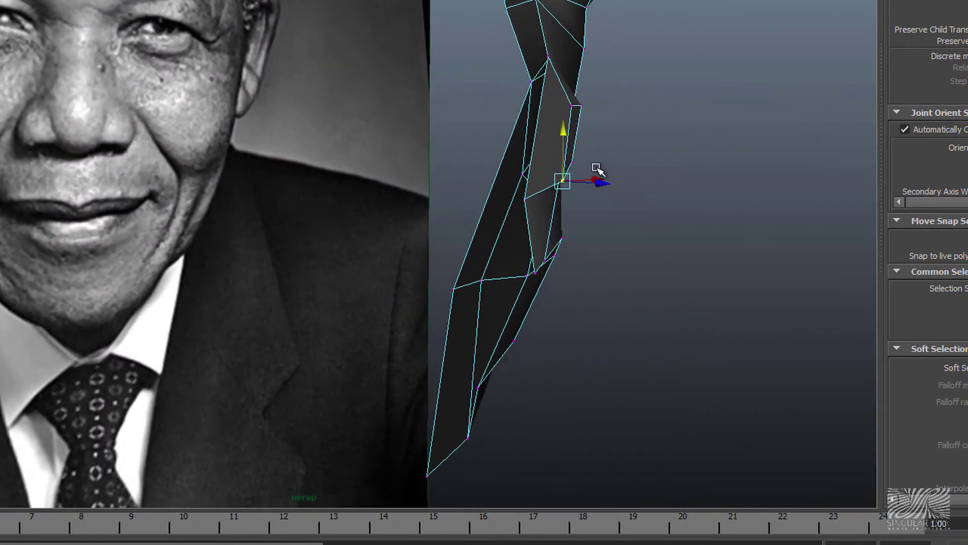
right_click_drag(558, 171, 558, 199)
left_click(550, 154)
mouse_move(551, 156)
left_mouse_down("alt")
mouse_move(433, 123)
mouse_move(416, 169)
left_mouse_up("alt")
right_click_drag(197, 227, 171, 217)
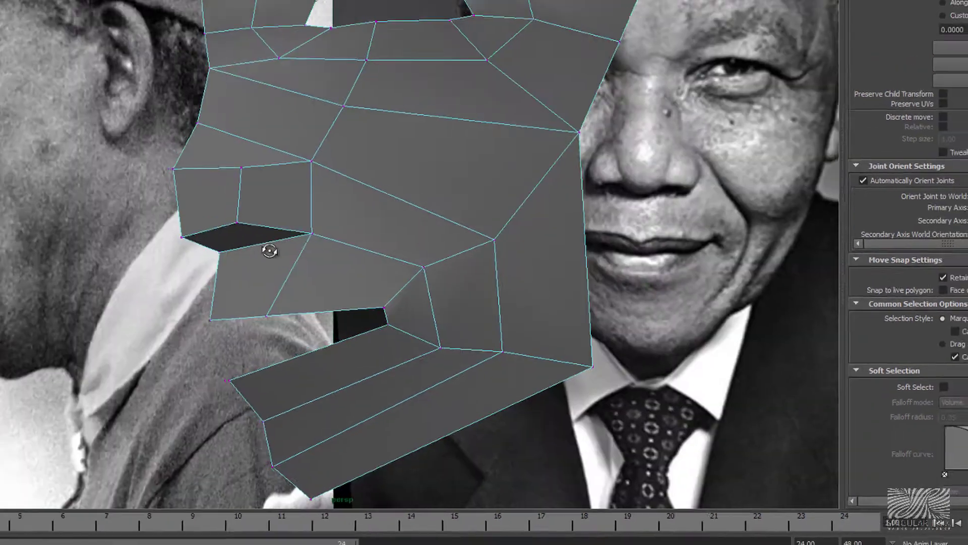
key("space")
Adjust the nostril vertices in wireframe side and front views, ending in perspective.
left_click_drag(353, 309, 382, 306)
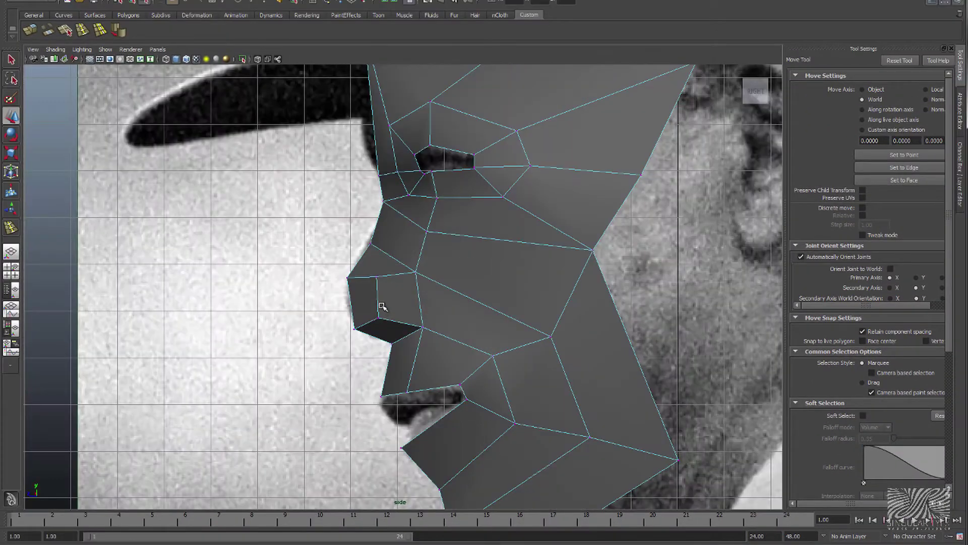
key("4")
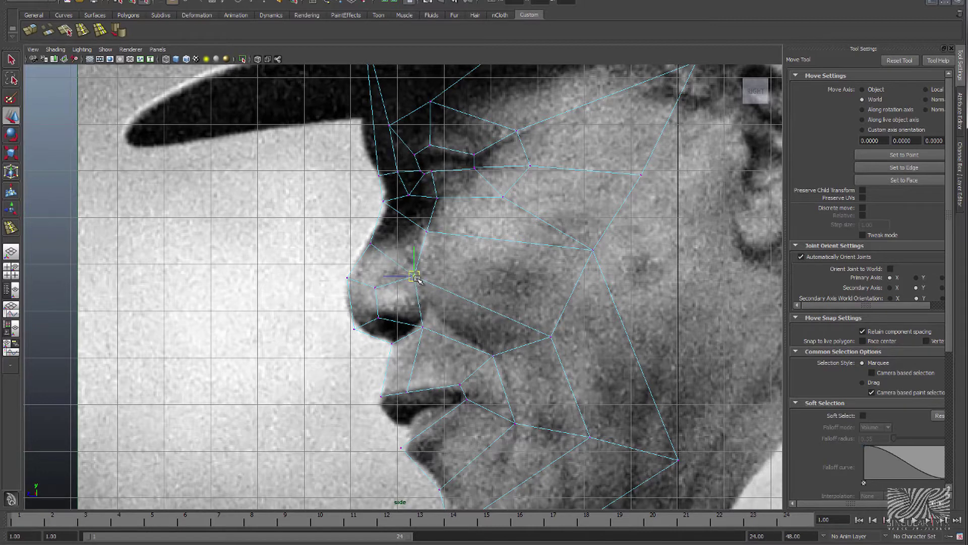
key("space")
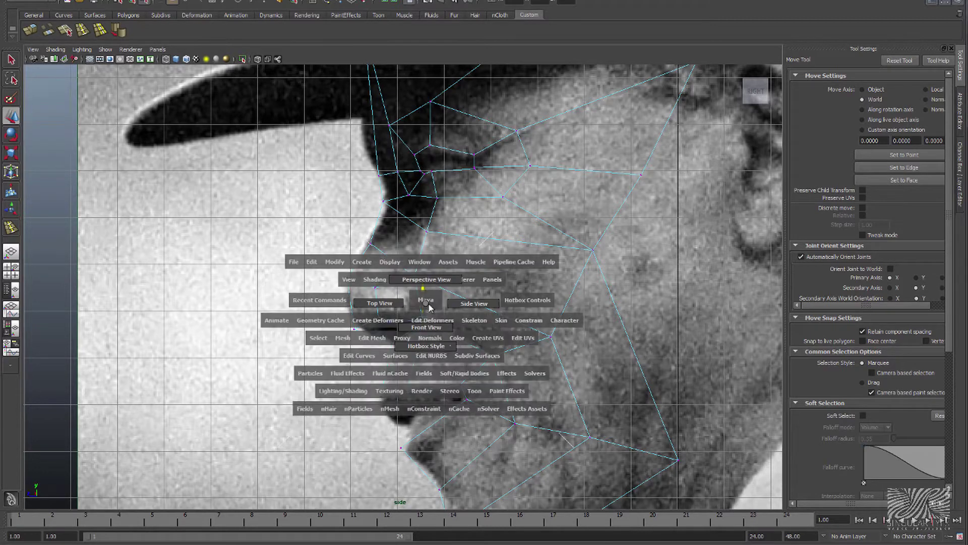
left_click_drag(425, 299, 430, 317)
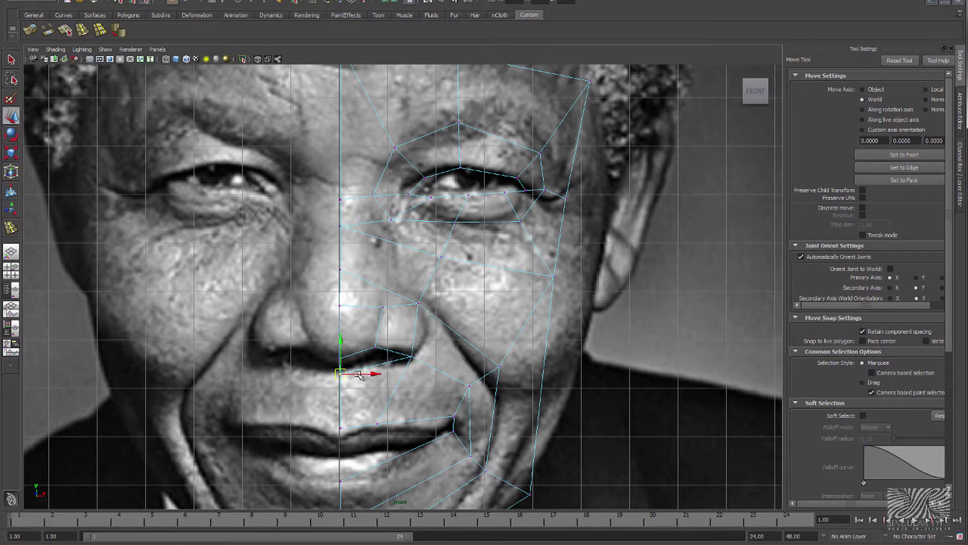
key("space")
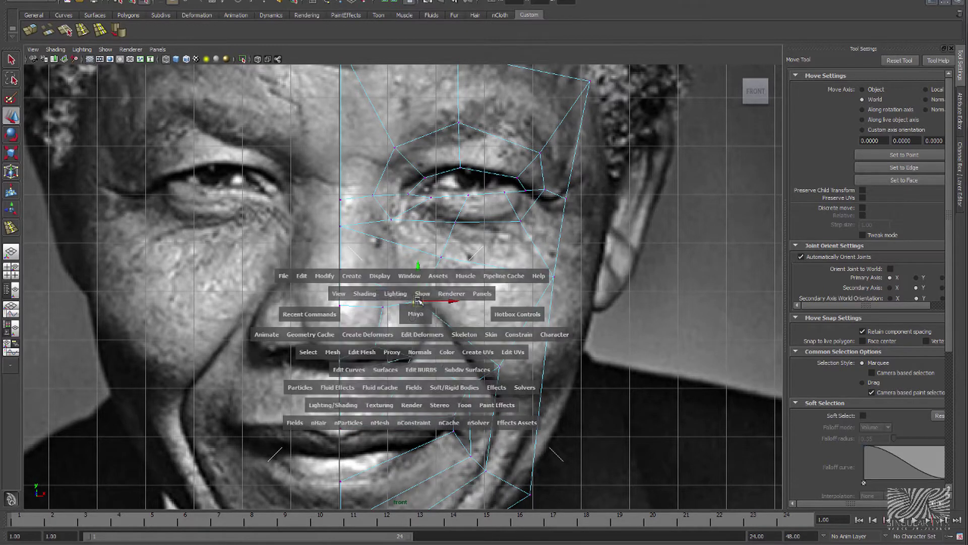
left_click_drag(420, 305, 501, 309)
Extrude the face under the nose with Ctrl+E to start the nostril cavity.
right_click_drag(330, 234, 322, 224)
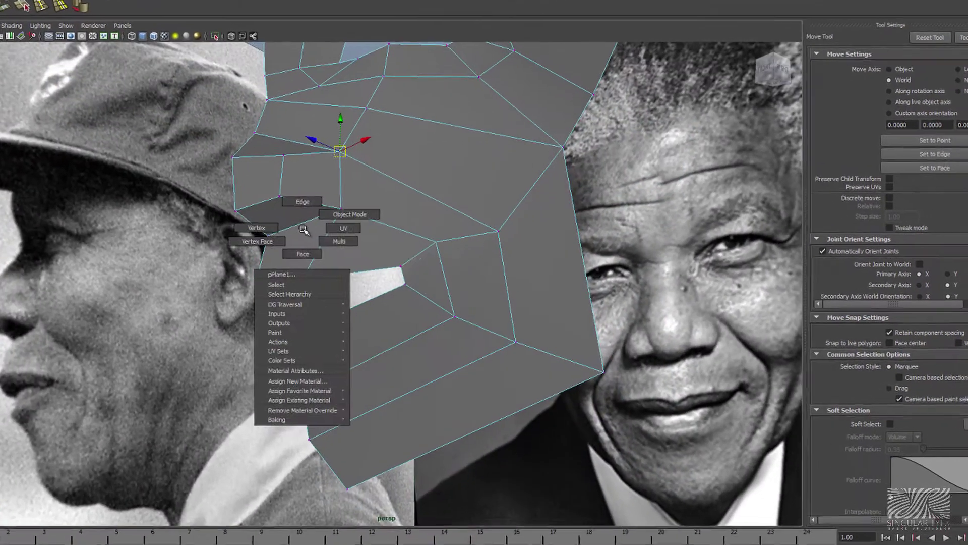
left_click(320, 219)
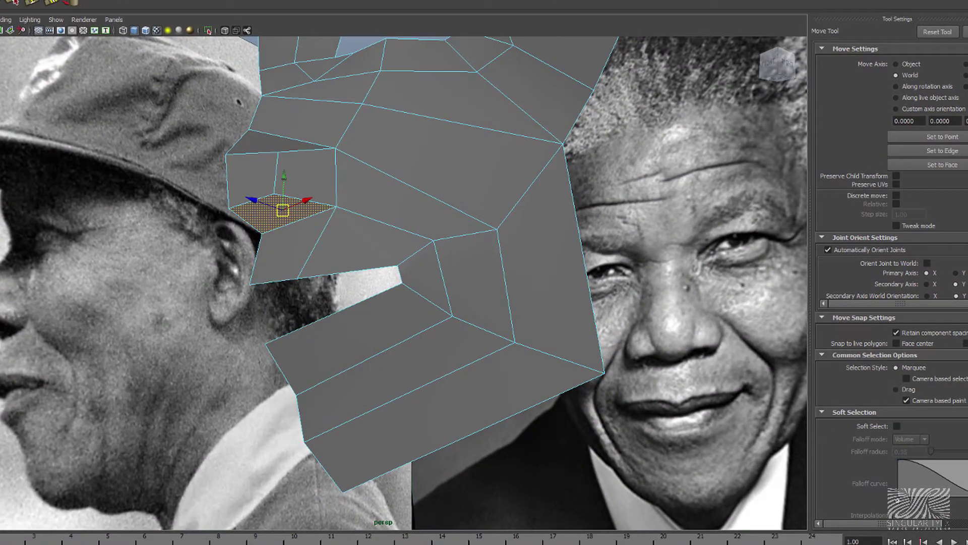
key("ctrl+e")
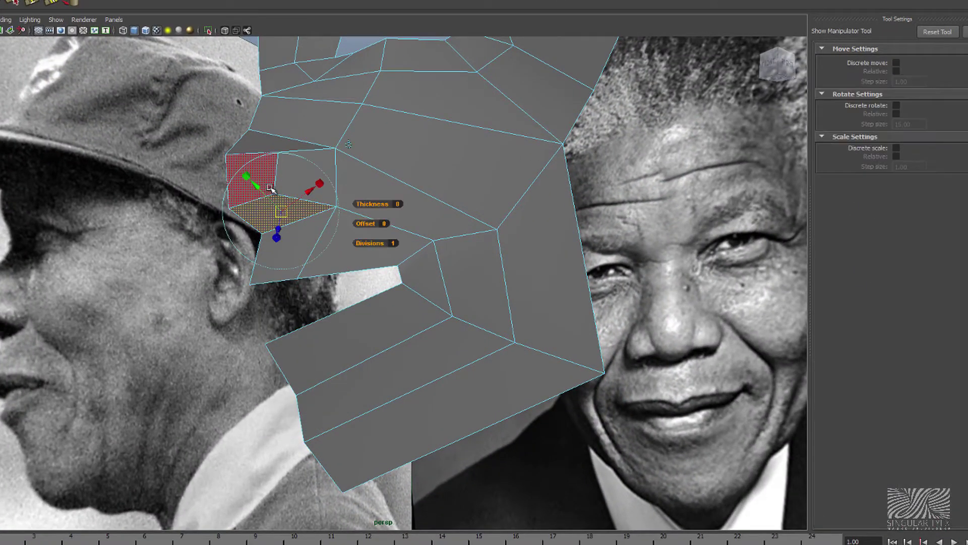
mouse_move(277, 210)
left_mouse_down("alt")
mouse_move(308, 239)
mouse_move(260, 280)
mouse_move(337, 337)
left_mouse_up("alt")
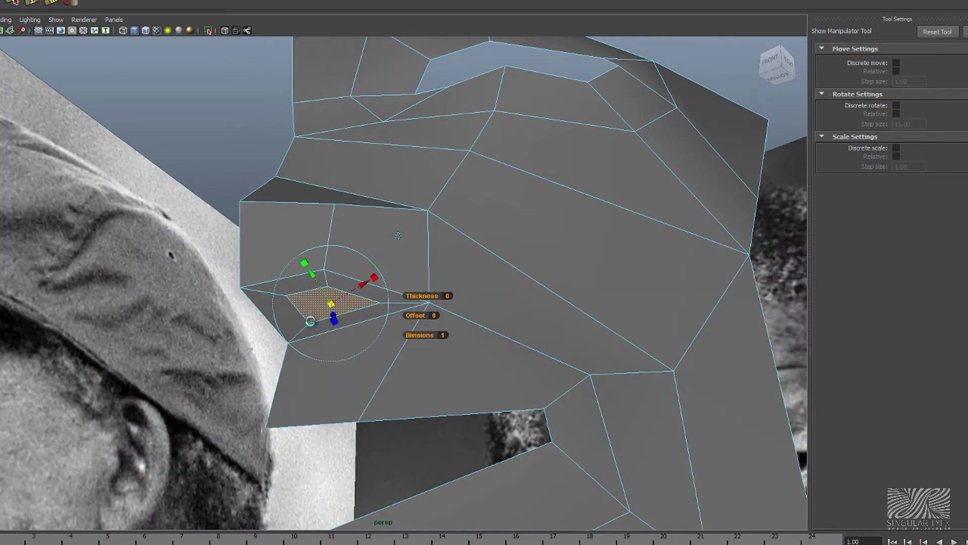
key("w")
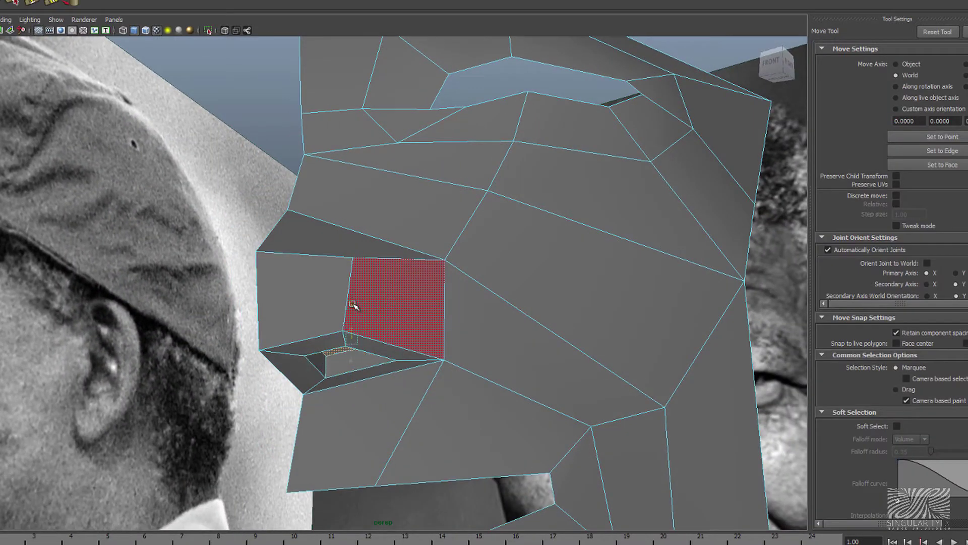
left_click(353, 305)
Inspect the nostril opening from below in wireframe and shaded-with-edges display.
left_click_drag(353, 305, 442, 299, "alt")
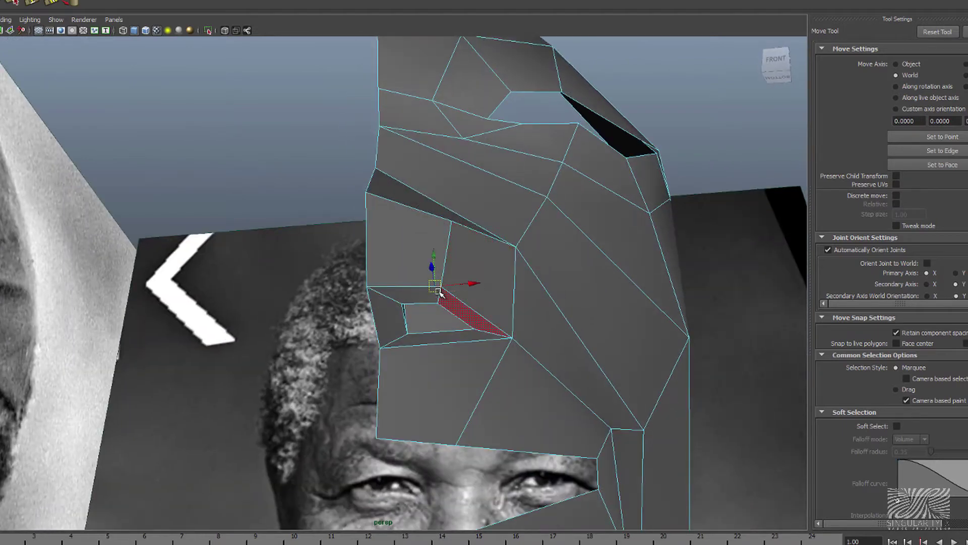
key("4")
mouse_move(440, 294)
left_mouse_down("alt")
mouse_move(505, 292)
mouse_move(547, 310)
mouse_move(570, 355)
mouse_move(493, 346)
left_mouse_up("alt")
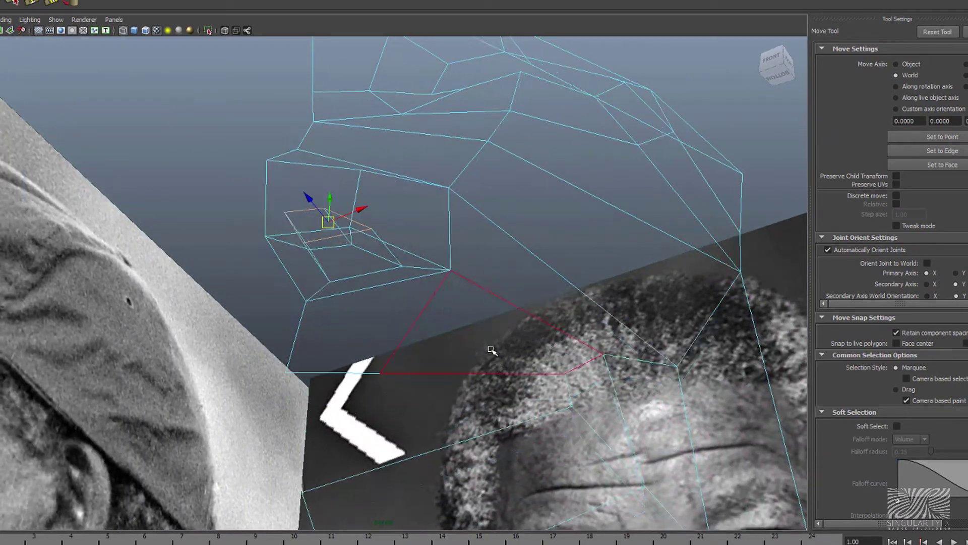
key("5")
mouse_move(421, 304)
left_mouse_down("alt")
mouse_move(441, 289)
mouse_move(298, 328)
mouse_move(331, 346)
left_mouse_up("alt")
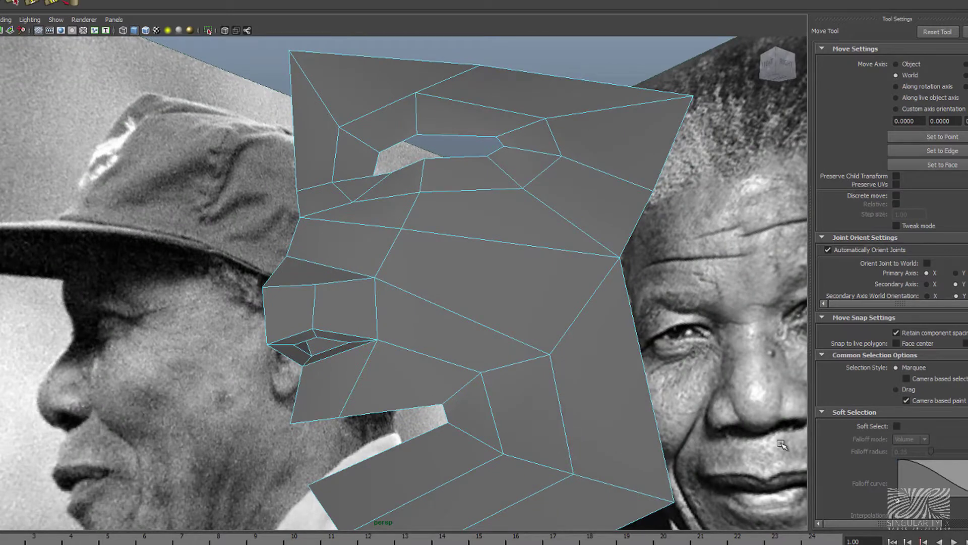
key("space")
Insert an edge loop running from the mouth corner toward the jaw.
key("4")
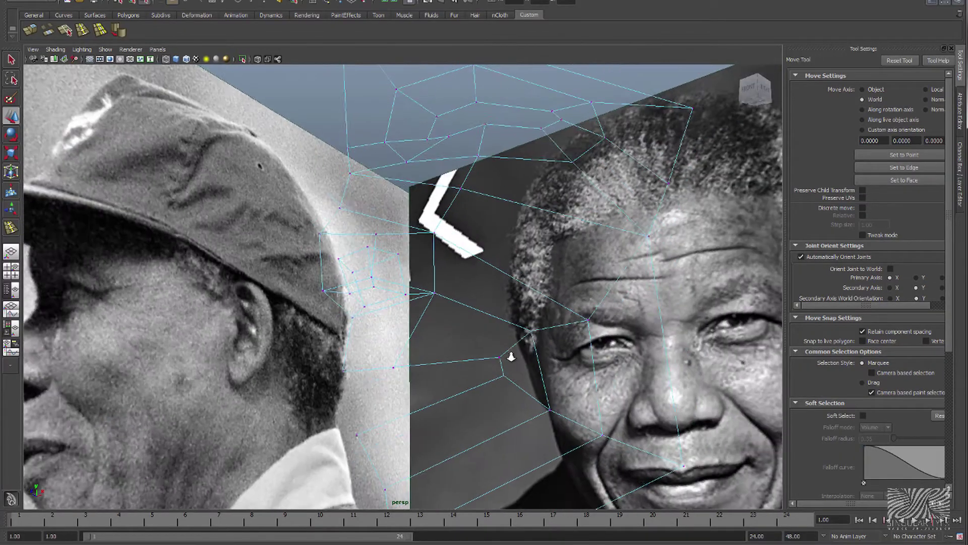
key("5")
mouse_move(512, 352)
left_mouse_down("alt")
mouse_move(482, 359)
mouse_move(488, 307)
left_mouse_up("alt")
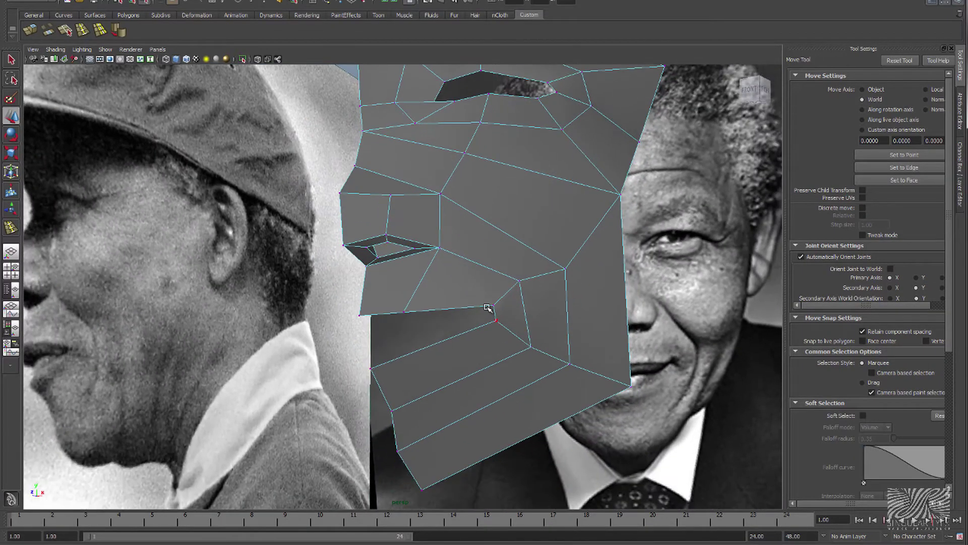
left_click(87, 34)
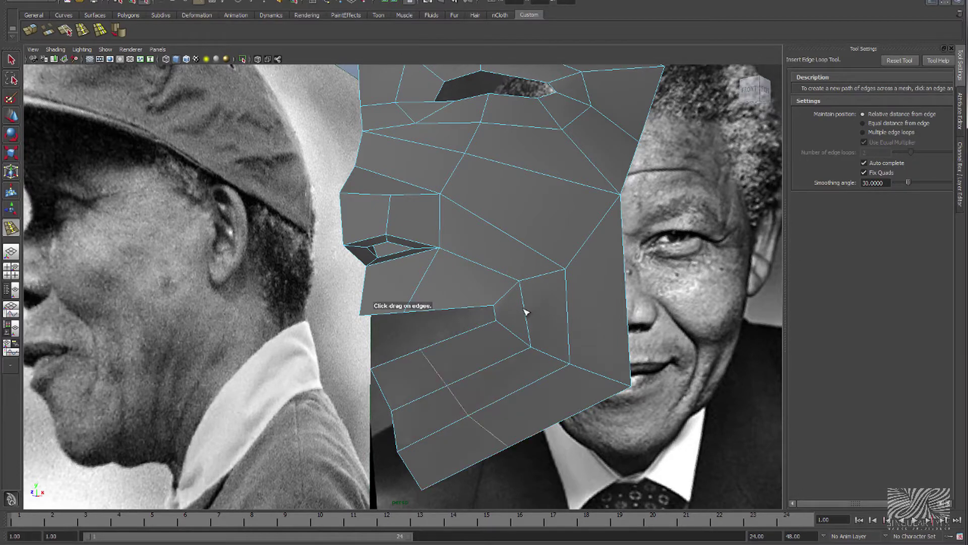
left_click_drag(531, 307, 541, 317, "alt")
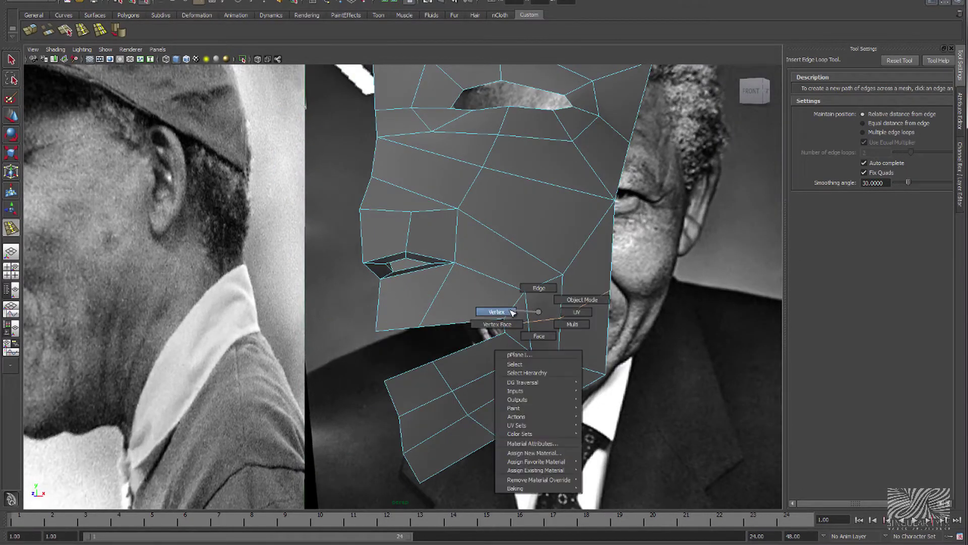
right_click_drag(519, 310, 432, 367)
In the front view, move the lip vertex down and pull the chin vertex down.
key("space")
left_click_drag(434, 372, 436, 386)
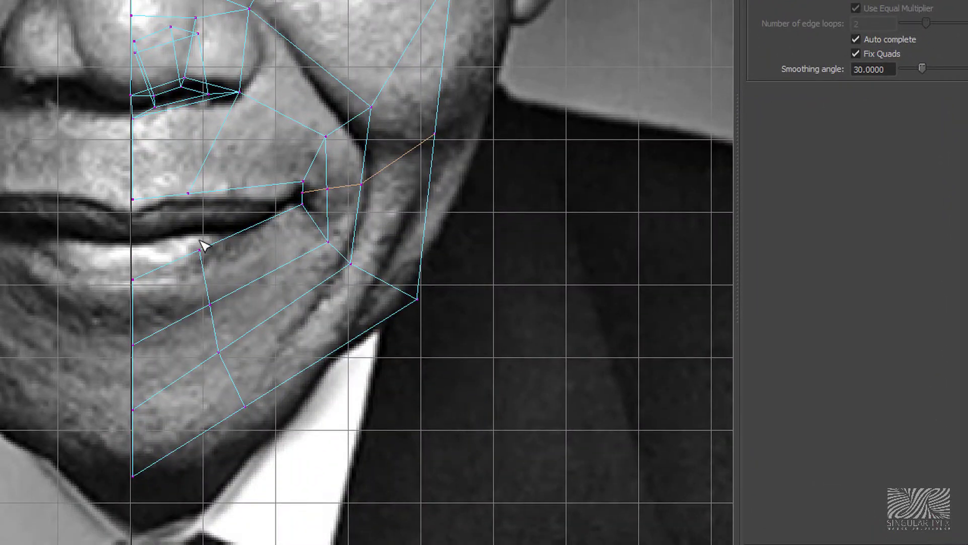
key("w")
middle_click_drag(203, 230, 216, 314)
left_click(203, 301)
left_click(219, 351)
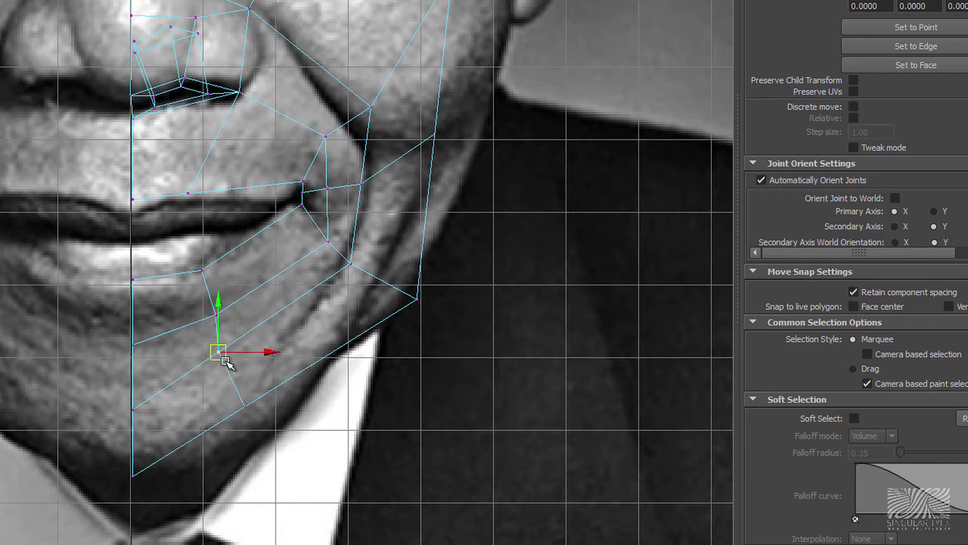
mouse_move(221, 355)
middle_mouse_down()
mouse_move(257, 422)
mouse_move(246, 451)
middle_mouse_up()
Pull the jaw vertex onto the jawline and nudge the chin and mouth-side vertices.
left_click(245, 406)
left_click(417, 299)
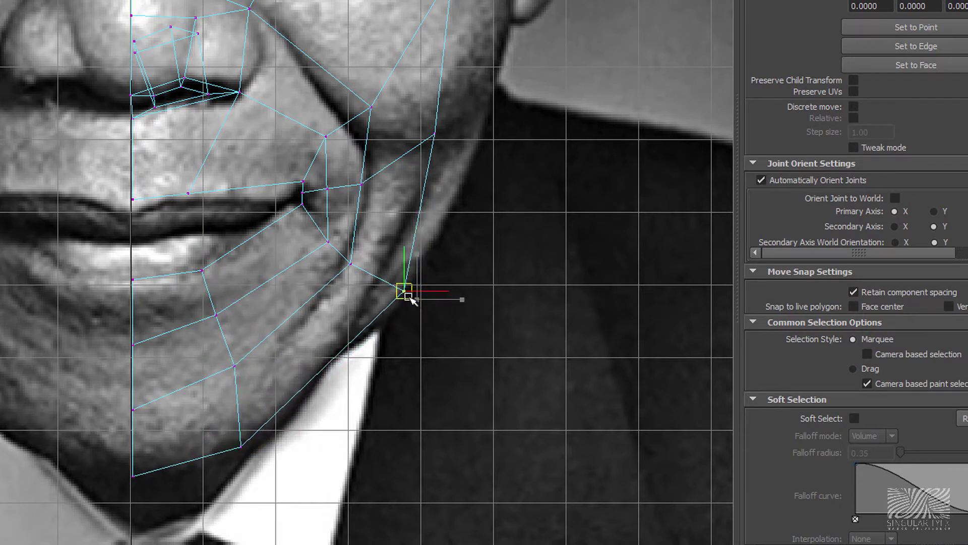
mouse_move(403, 295)
middle_mouse_down()
mouse_move(352, 254)
mouse_move(349, 279)
mouse_move(348, 269)
middle_mouse_up()
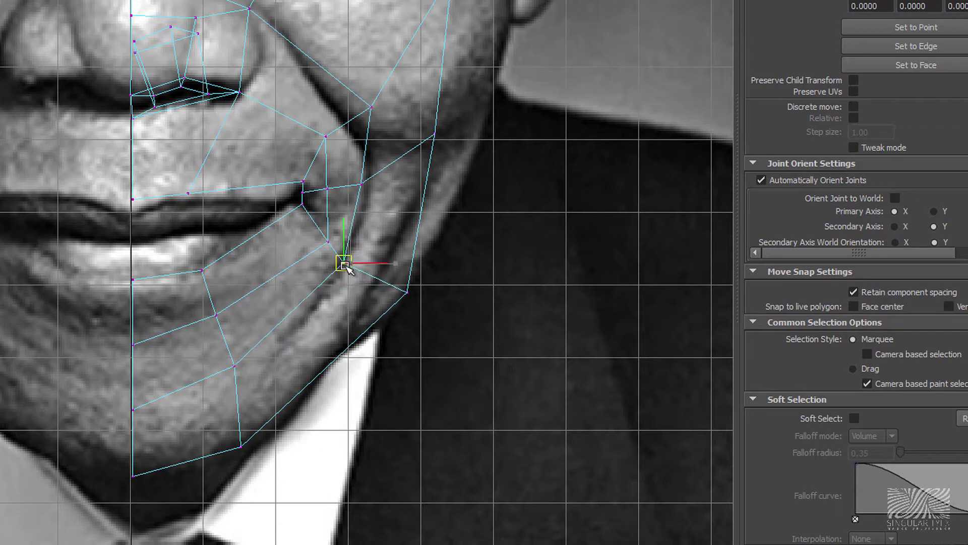
left_click(238, 371)
middle_click_drag(259, 384, 244, 379)
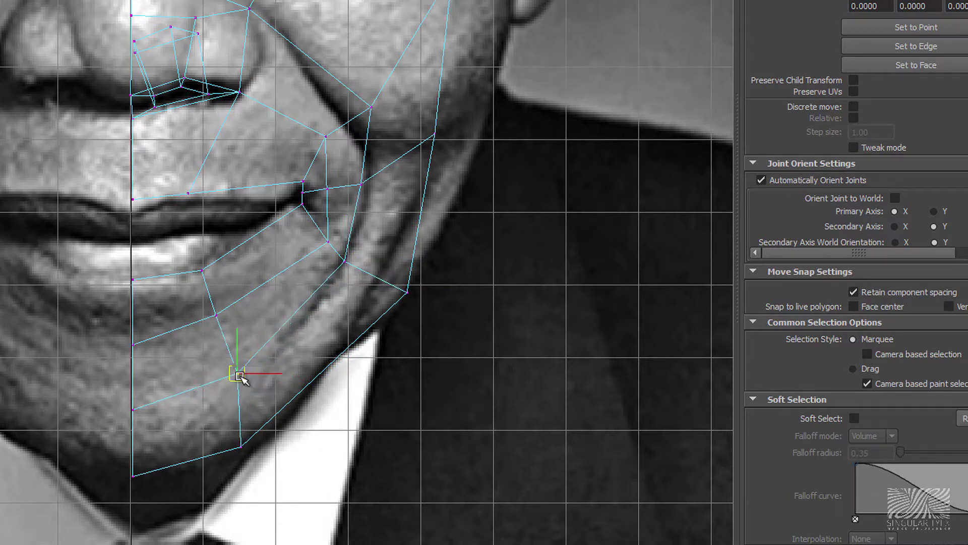
left_click(329, 243)
mouse_move(331, 251)
middle_mouse_down()
mouse_move(308, 220)
mouse_move(310, 231)
middle_mouse_up()
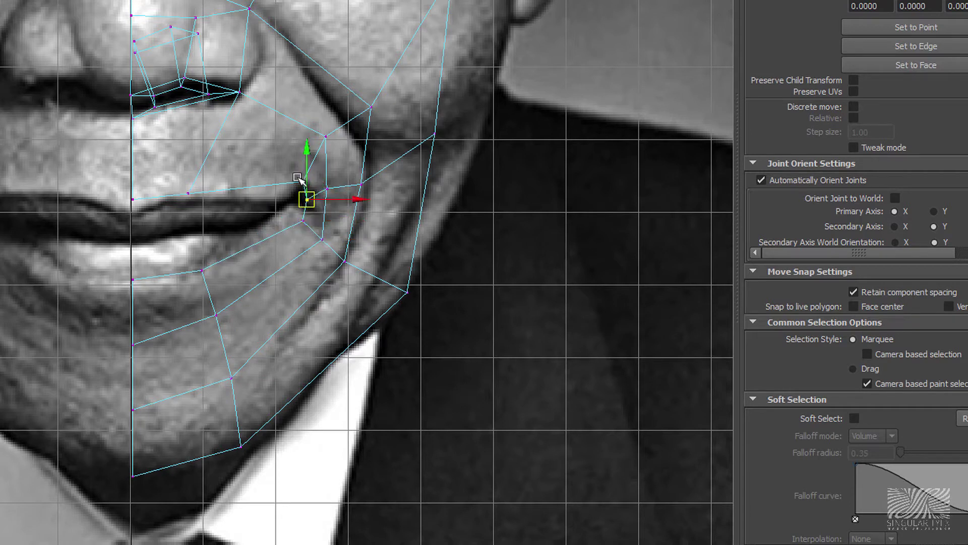
Align the mouth-corner, lip, upper-jaw and cheek vertices to the front photo.
middle_click_drag(311, 203, 302, 195)
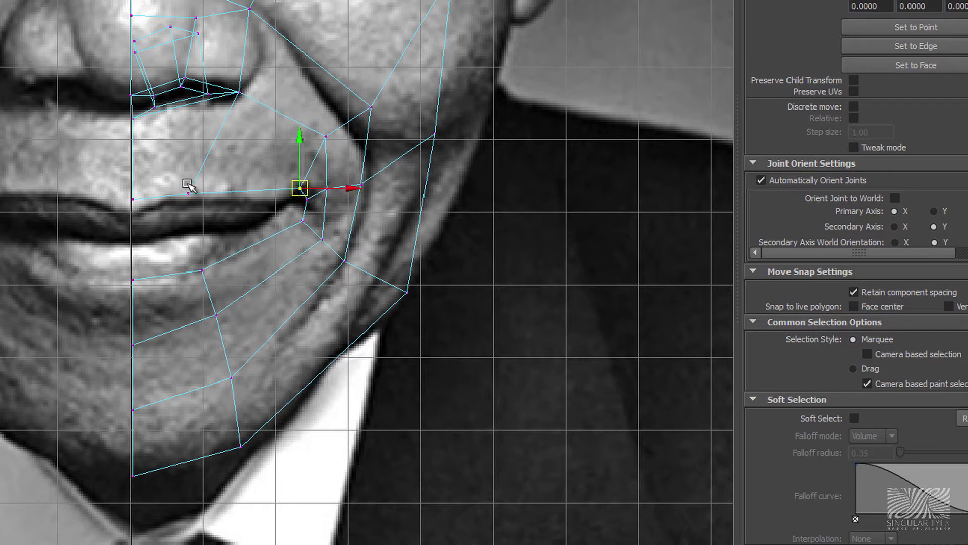
left_click(188, 193)
middle_click_drag(190, 194, 189, 200)
left_click(326, 189)
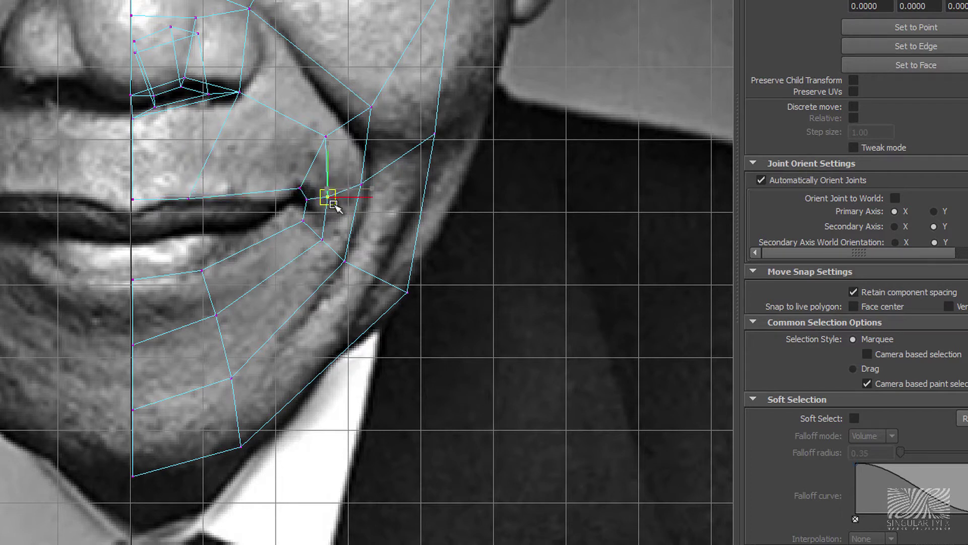
mouse_move(441, 160)
middle_mouse_down()
mouse_move(443, 180)
mouse_move(463, 147)
middle_mouse_up()
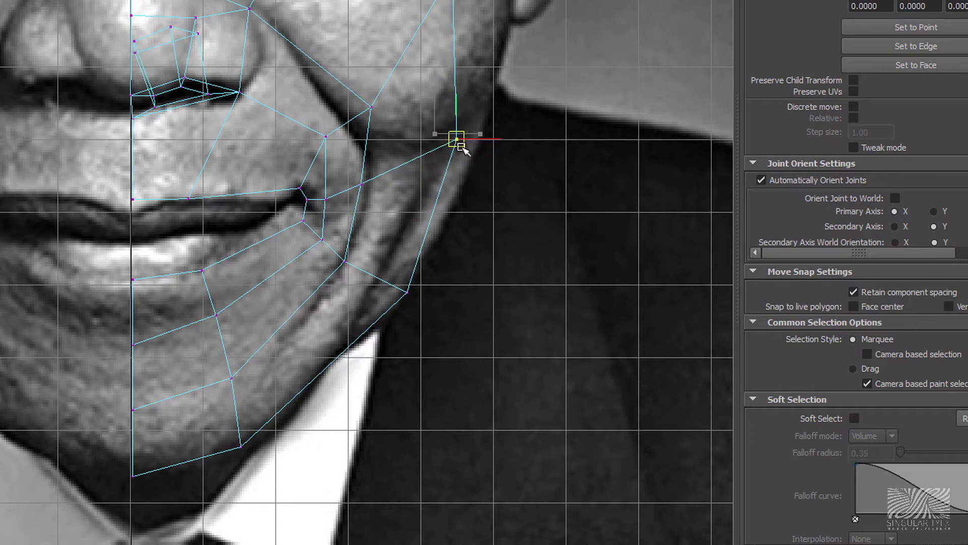
left_click_drag(366, 173, 373, 196)
middle_click_drag(374, 195, 368, 199)
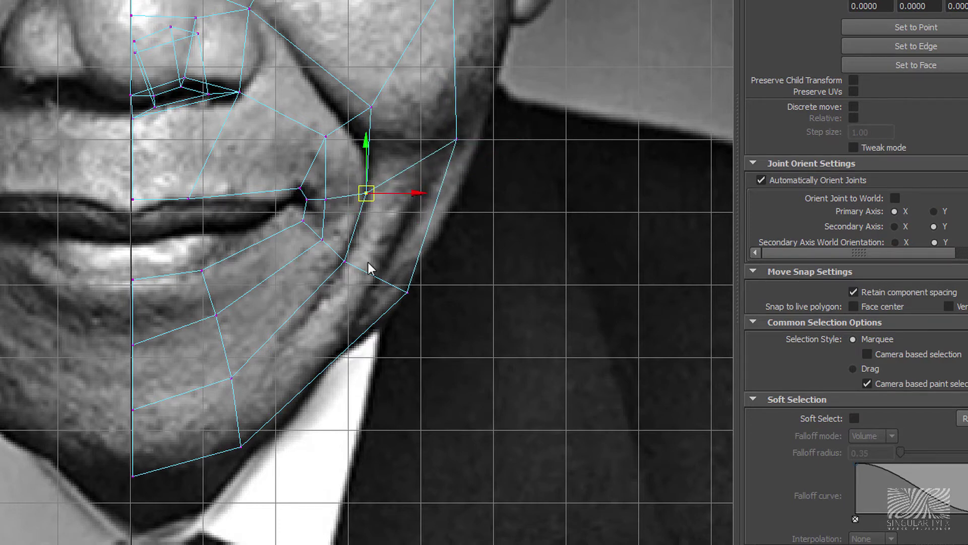
key("space")
In the side view, move the lower-lip and below-lip vertices onto the chin profile.
left_click_drag(368, 201, 411, 263)
middle_click_drag(332, 365, 315, 198, "alt")
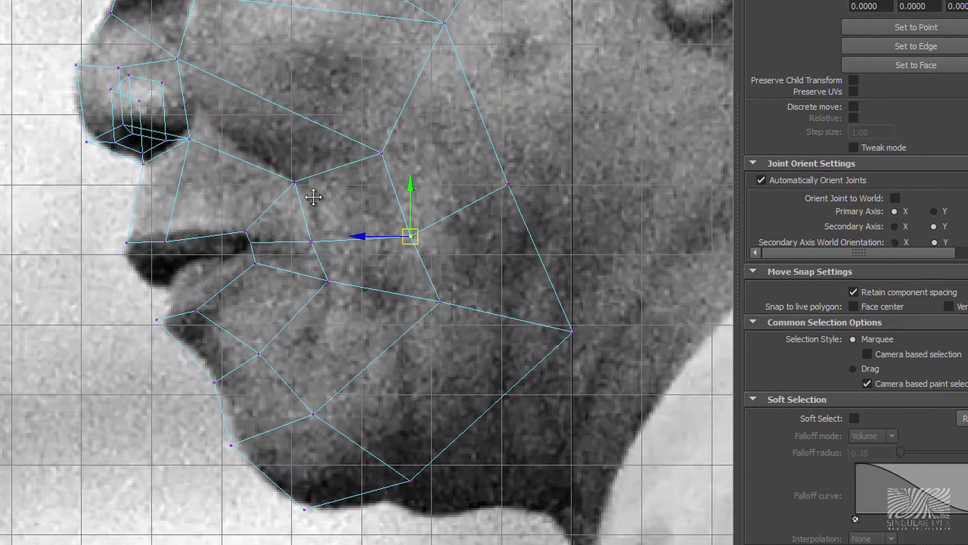
left_click(251, 289)
left_click_drag(253, 296, 238, 304)
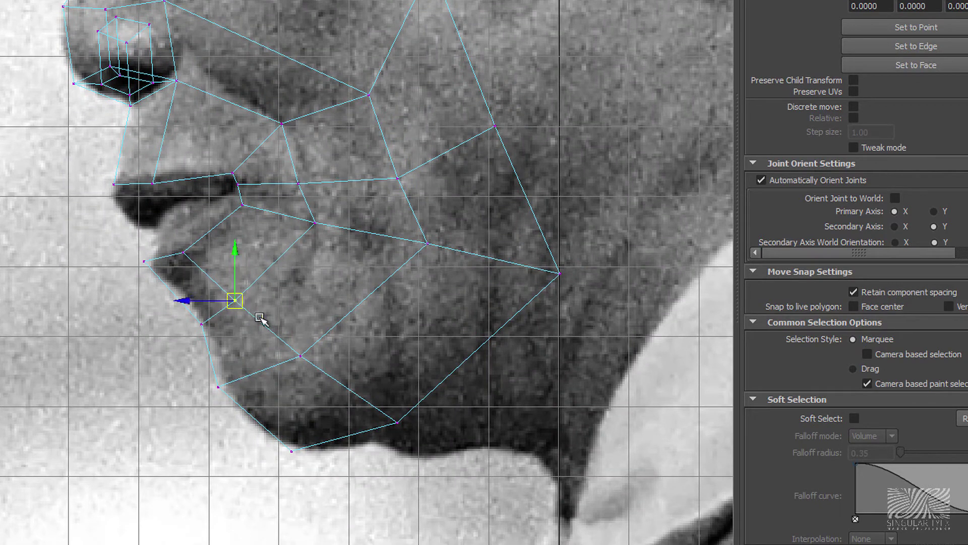
left_click(302, 357)
left_click_drag(310, 361, 290, 359)
Pull the cheek, upper-cheek and above-cheek vertices left to straighten the cheek line.
left_click(428, 245)
mouse_move(429, 247)
left_mouse_down()
mouse_move(391, 266)
mouse_move(397, 255)
mouse_move(395, 290)
left_mouse_up()
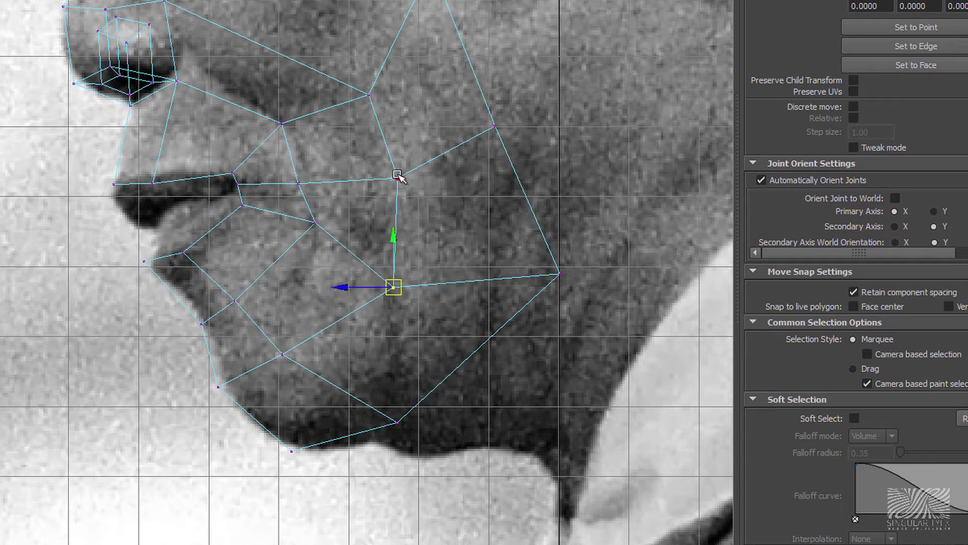
left_click(399, 181)
mouse_move(402, 181)
left_mouse_down()
mouse_move(367, 191)
mouse_move(379, 187)
left_mouse_up()
left_click(371, 96)
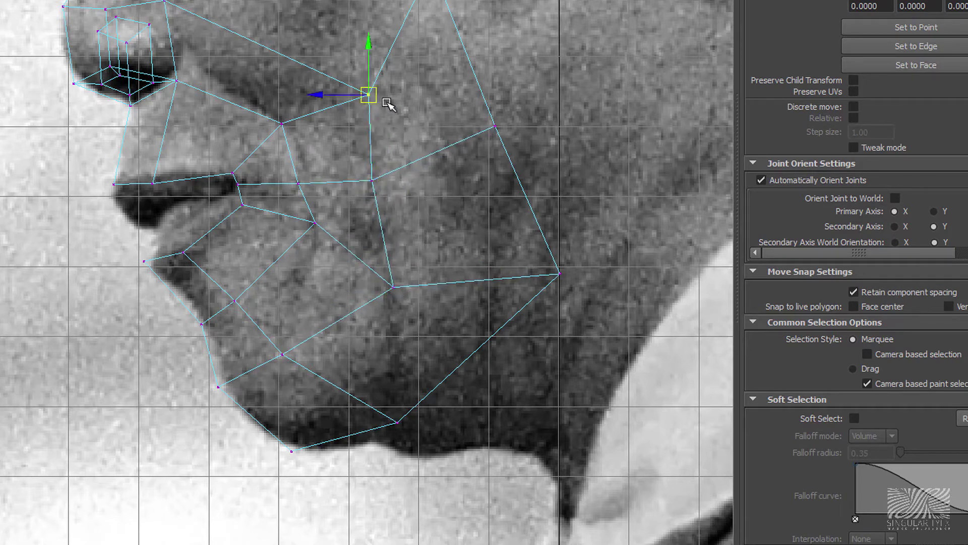
left_click_drag(374, 100, 347, 102)
Adjust the vertices around the mouth corner and the chin vertex to the profile.
left_click(301, 185)
left_click_drag(308, 188, 315, 183)
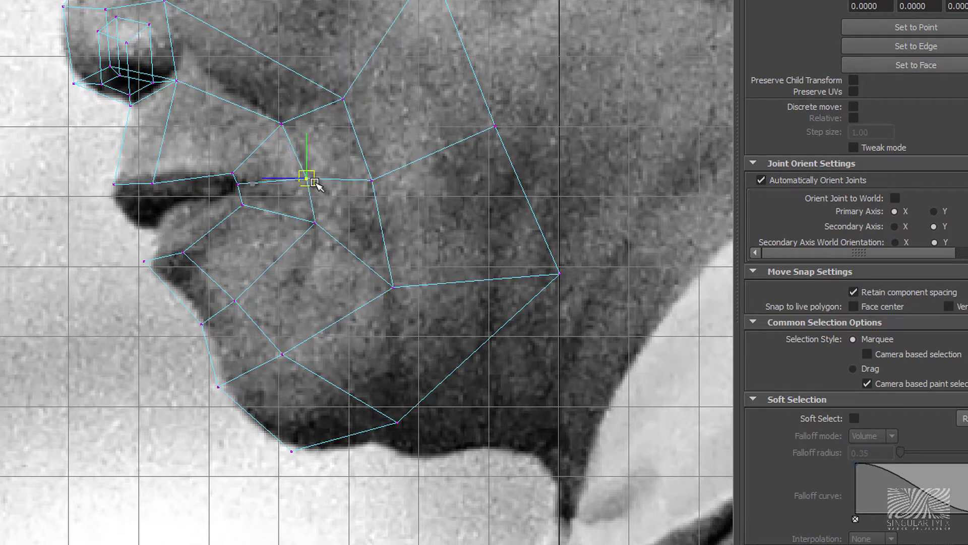
left_click(315, 222)
left_click_drag(314, 233, 314, 238)
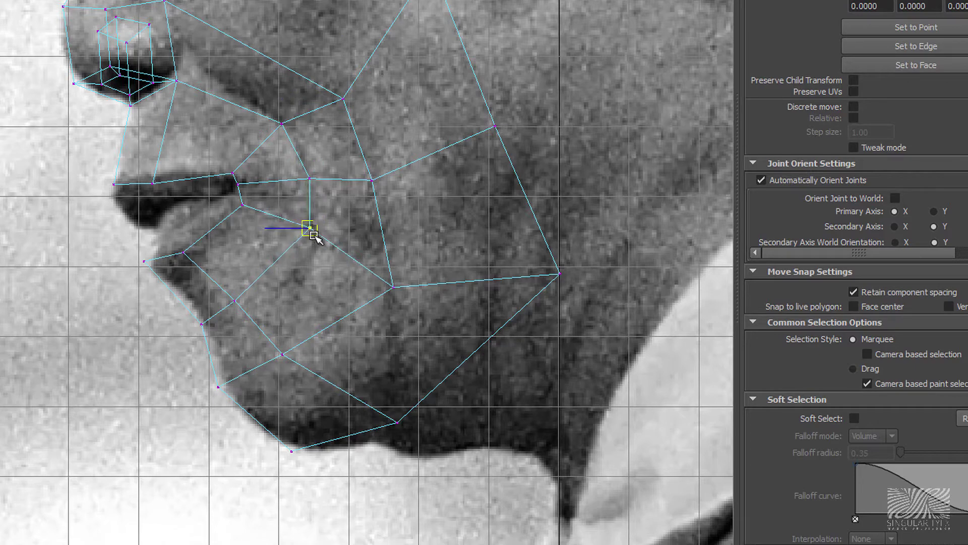
left_click(235, 301)
left_click_drag(252, 311, 265, 321)
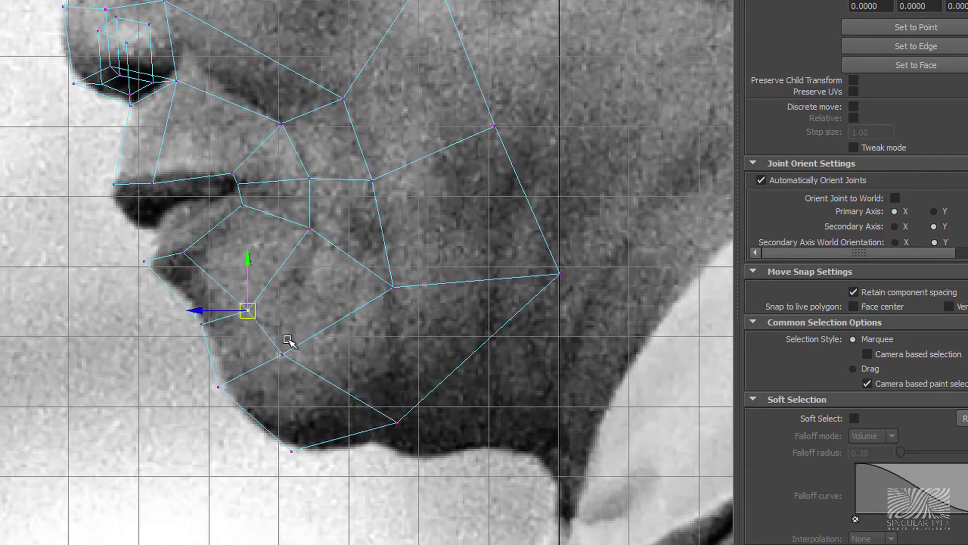
Reposition the jaw and rear jaw vertices, then raise the lower-lip vertex toward the mouth.
left_click_drag(392, 287, 364, 277)
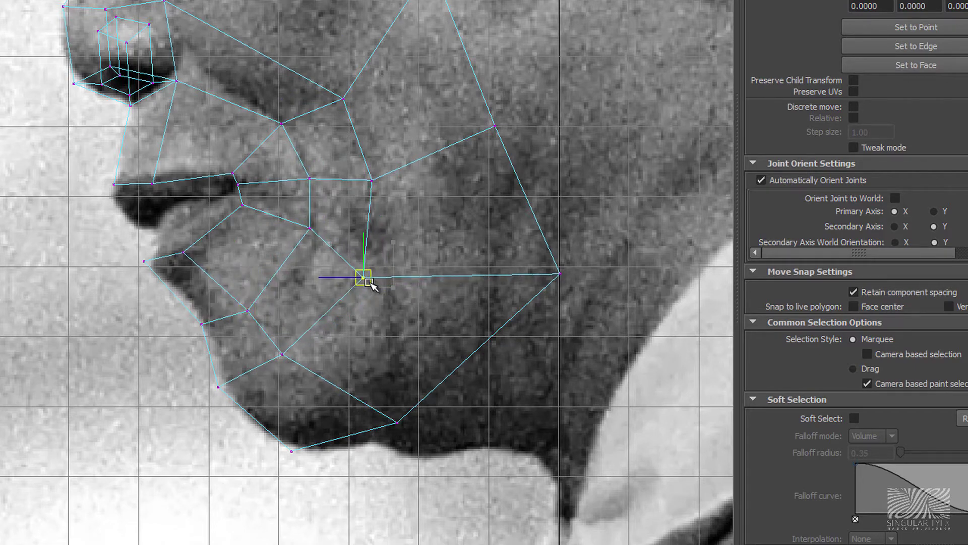
scroll(527, 282, "down", 2)
scroll(521, 311, "up", 1)
scroll(555, 334, "down", 1)
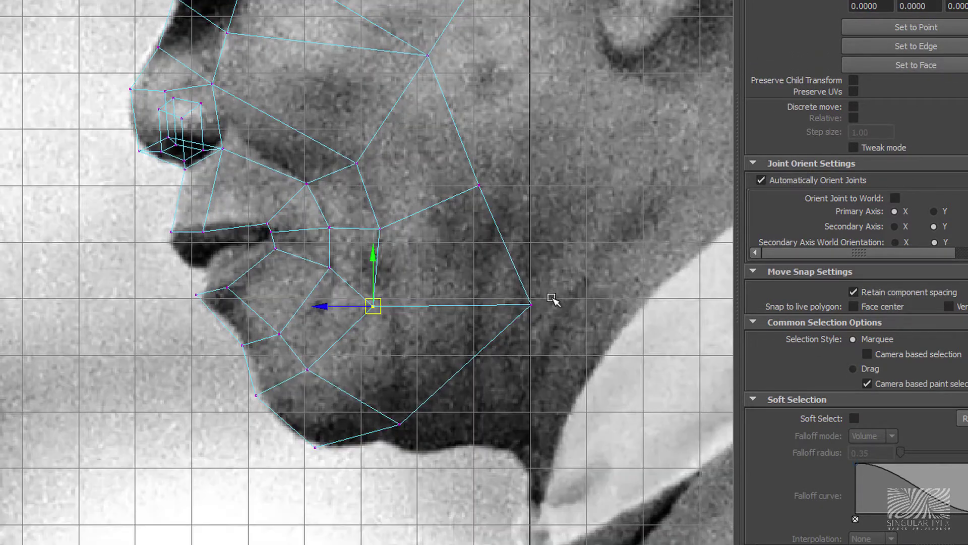
left_click(532, 304)
mouse_move(543, 309)
left_mouse_down()
mouse_move(496, 298)
mouse_move(509, 292)
left_mouse_up()
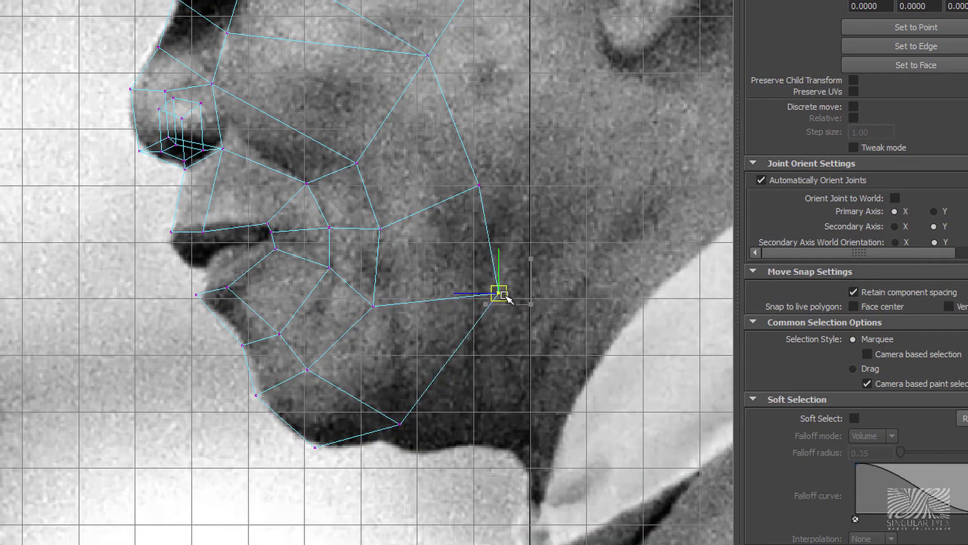
middle_click_drag(391, 146, 424, 101, "alt")
scroll(403, 157, "up", 2)
scroll(353, 222, "up", 1)
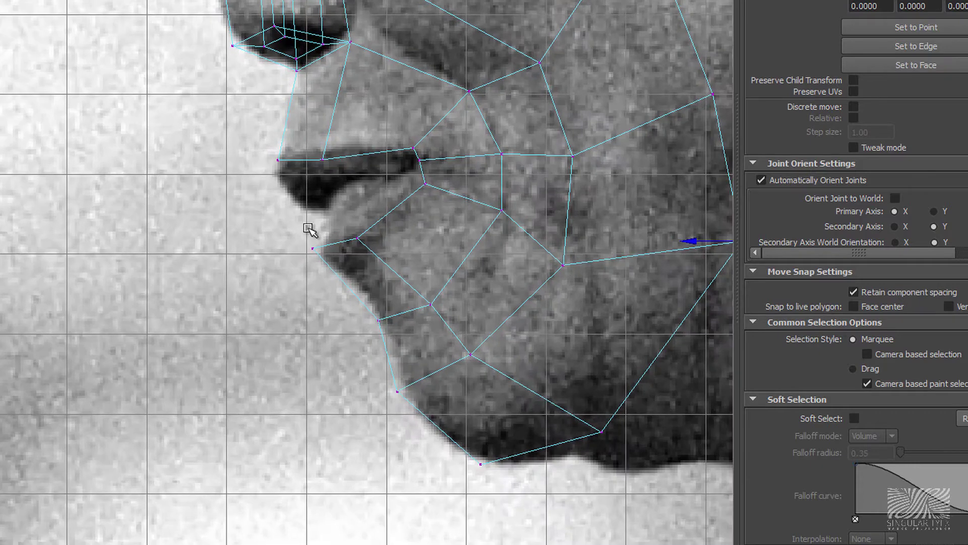
scroll(460, 249, "down", 1)
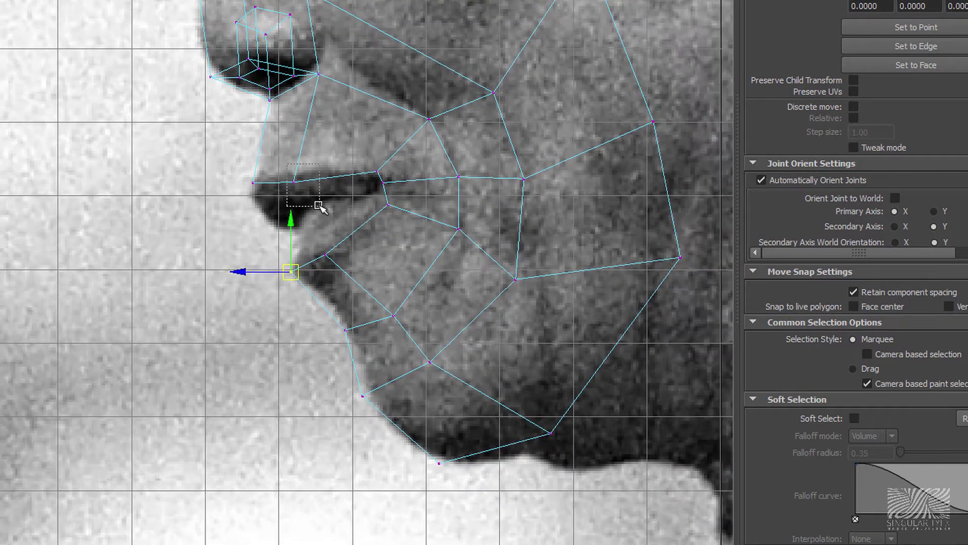
left_click_drag(302, 269, 304, 179)
In shaded perspective, orbit around the mesh and pull the top corner vertex inward left.
scroll(439, 175, "down", 2)
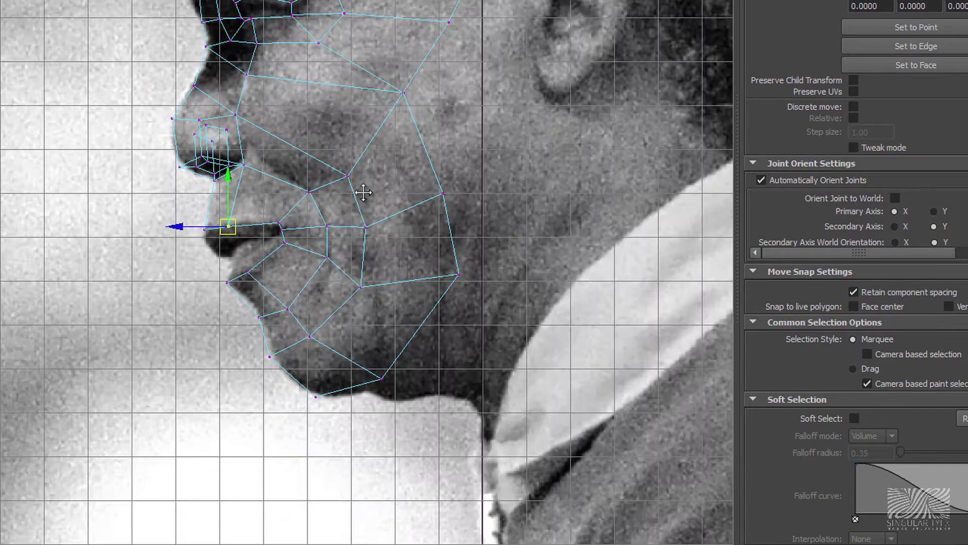
key("space")
mouse_move(317, 218)
left_mouse_down()
mouse_move(330, 198)
mouse_move(444, 258)
mouse_move(411, 268)
mouse_move(372, 303)
left_mouse_up()
key("5")
middle_click_drag(372, 302, 434, 336, "alt")
mouse_move(434, 335)
left_mouse_down("alt")
mouse_move(454, 361)
mouse_move(447, 264)
mouse_move(512, 325)
left_mouse_up("alt")
mouse_move(513, 324)
right_mouse_down("alt")
mouse_move(443, 327)
mouse_move(421, 363)
right_mouse_up("alt")
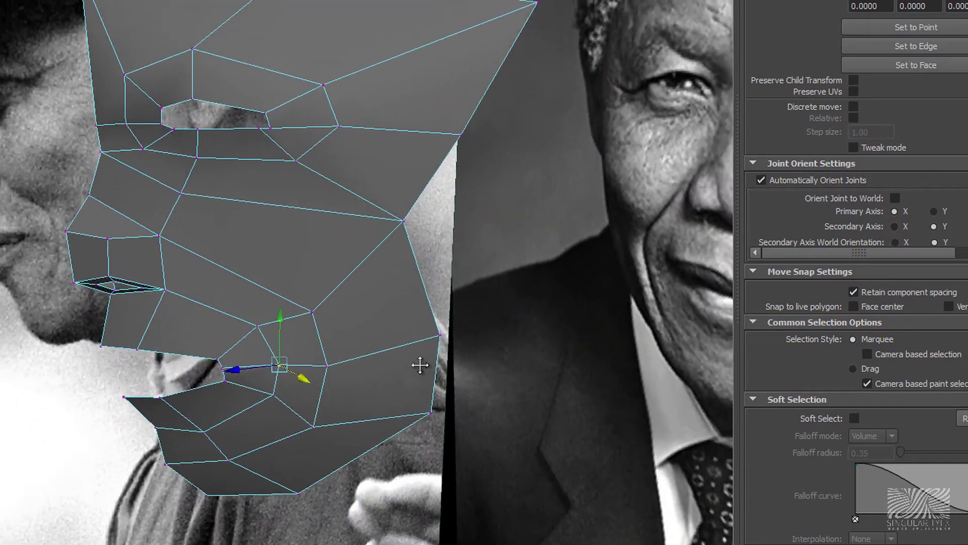
middle_click_drag(422, 363, 303, 48, "alt")
right_click_drag(303, 47, 206, 1, "alt")
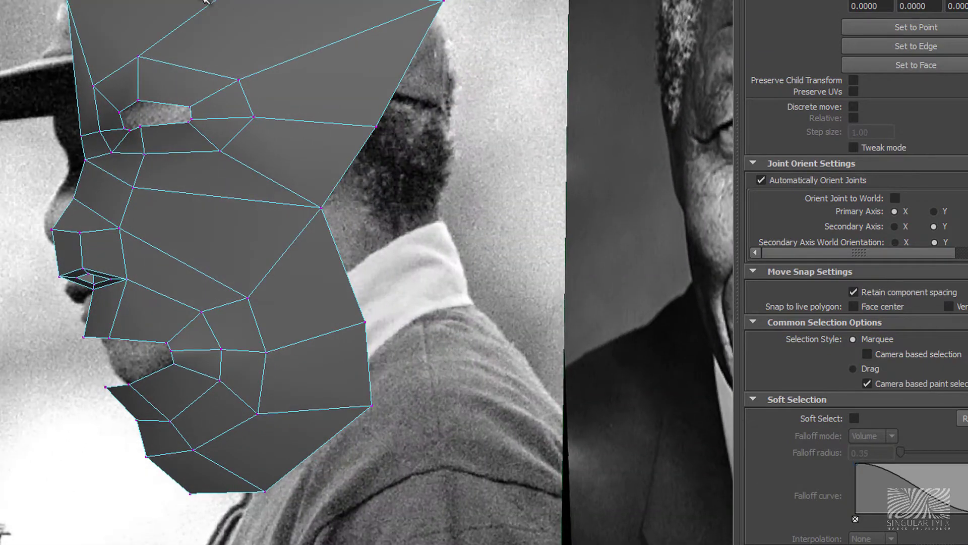
mouse_move(206, 1)
left_mouse_down()
mouse_move(140, 0)
mouse_move(403, 190)
mouse_move(439, 156)
mouse_move(363, 175)
mouse_move(237, 179)
mouse_move(409, 194)
mouse_move(335, 192)
mouse_move(266, 217)
mouse_move(277, 210)
mouse_move(242, 192)
mouse_move(274, 201)
mouse_move(239, 128)
left_mouse_up()
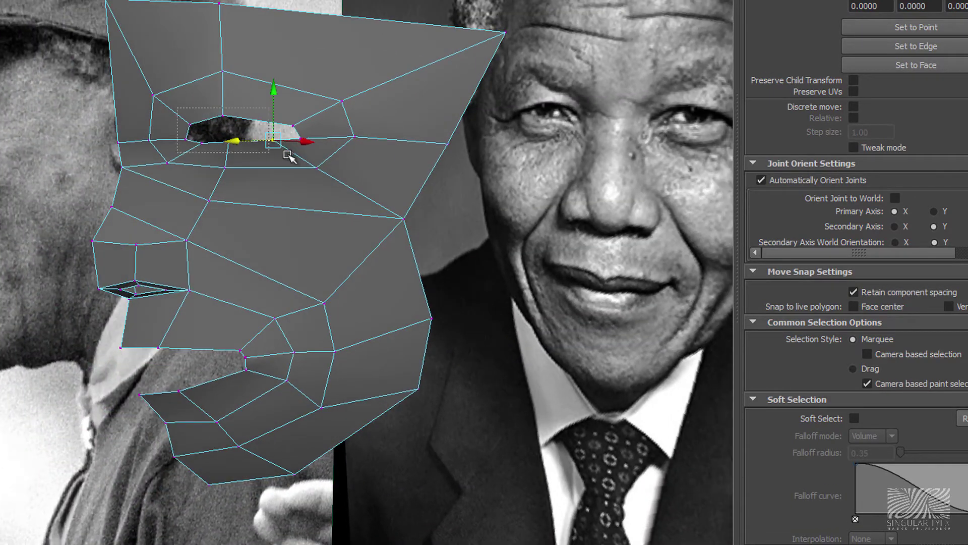
Rotate the eye-opening vertices to follow the eye socket in the wireframe side view.
mouse_move(321, 160)
left_mouse_down("alt")
mouse_move(274, 177)
mouse_move(198, 159)
left_mouse_up("alt")
key("e")
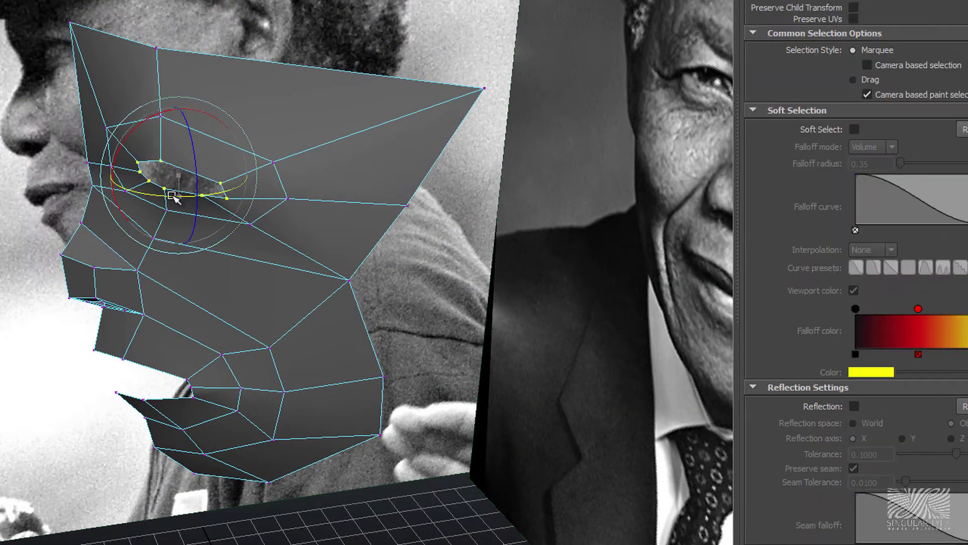
left_click_drag(234, 202, 162, 183)
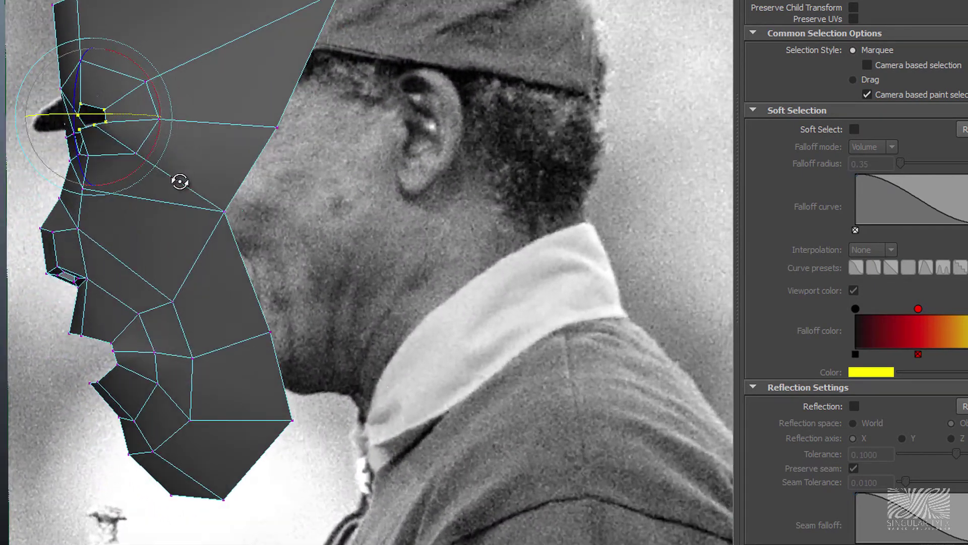
scroll(316, 183, "up", 5)
key("4")
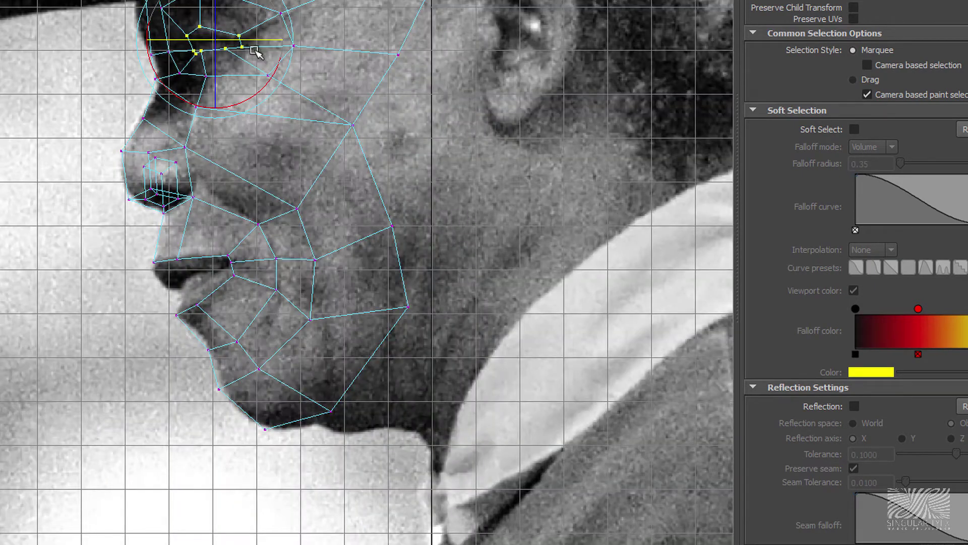
key("w")
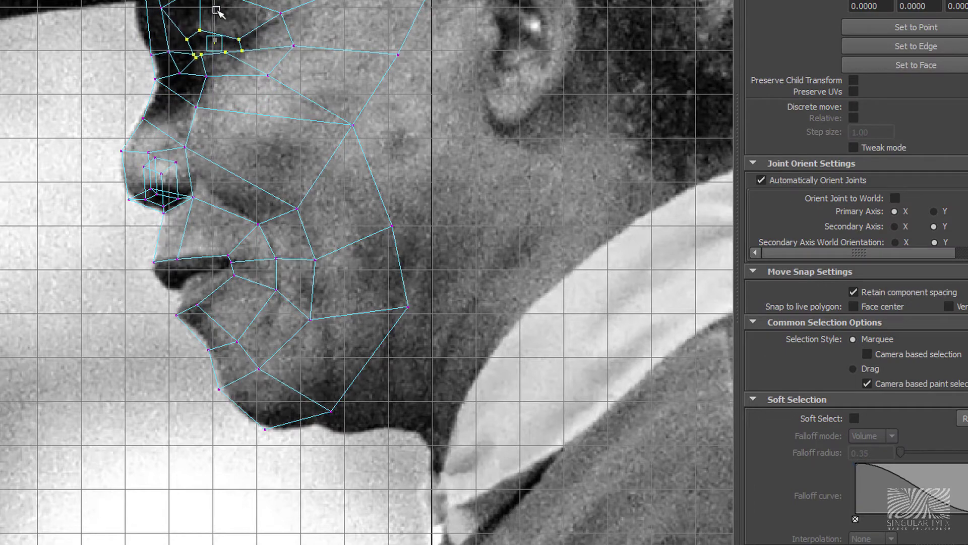
Return to the solid-shaded perspective view facing the front of the face mesh.
key("space")
left_click_drag(259, 126, 259, 93)
right_click_drag(329, 177, 407, 213, "alt")
key("5")
mouse_move(407, 213)
left_mouse_down("alt")
mouse_move(303, 209)
mouse_move(357, 198)
left_mouse_up("alt")
Preview the mesh smoothed (3), orbit around it, then restore low-poly display (1).
key("3")
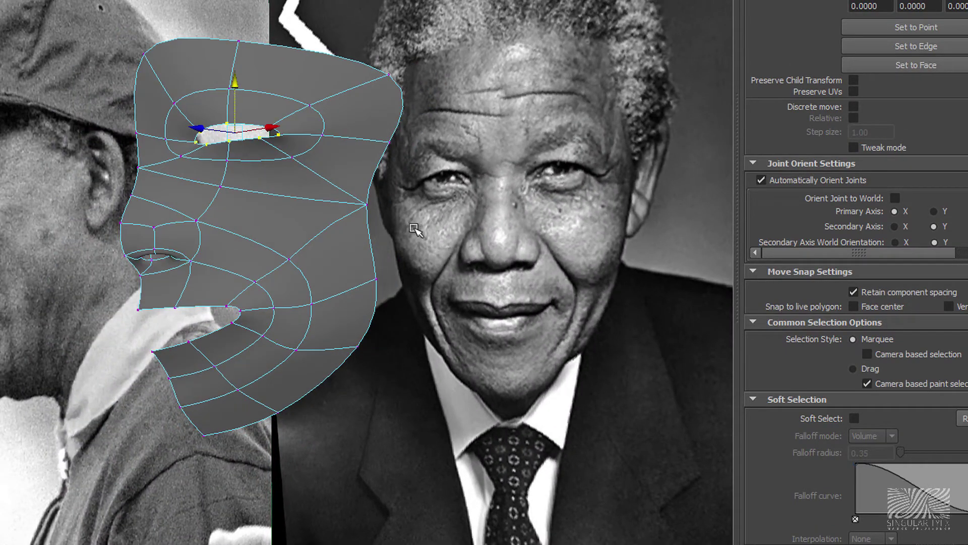
mouse_move(400, 245)
left_mouse_down("alt")
mouse_move(454, 249)
mouse_move(368, 250)
mouse_move(331, 270)
mouse_move(298, 244)
left_mouse_up("alt")
right_click_drag(298, 243, 481, 238, "alt")
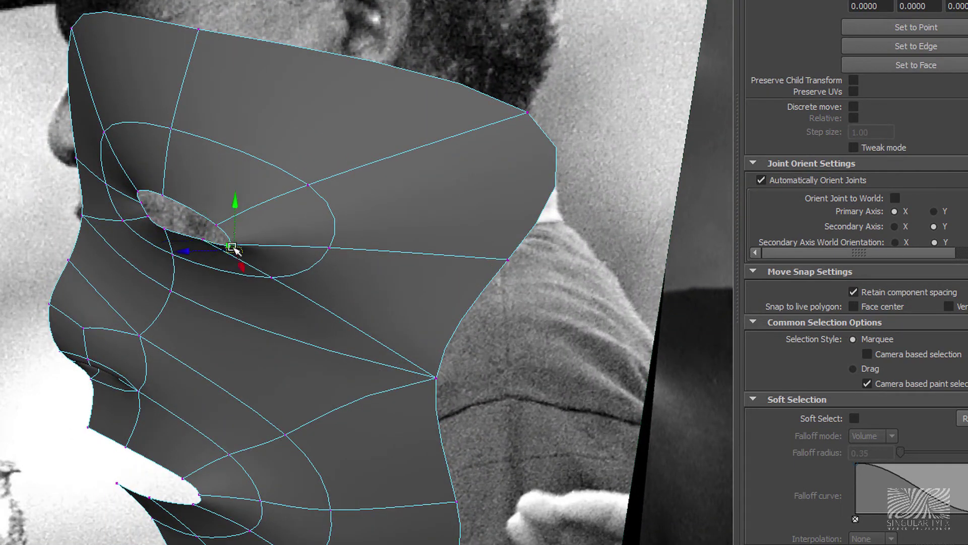
key("1")
mouse_move(273, 250)
left_mouse_down("alt")
mouse_move(363, 218)
mouse_move(407, 255)
mouse_move(387, 261)
mouse_move(380, 244)
mouse_move(350, 253)
mouse_move(497, 234)
mouse_move(509, 265)
mouse_move(497, 281)
mouse_move(514, 261)
mouse_move(454, 222)
mouse_move(544, 262)
mouse_move(559, 254)
mouse_move(474, 233)
mouse_move(360, 242)
left_mouse_up("alt")
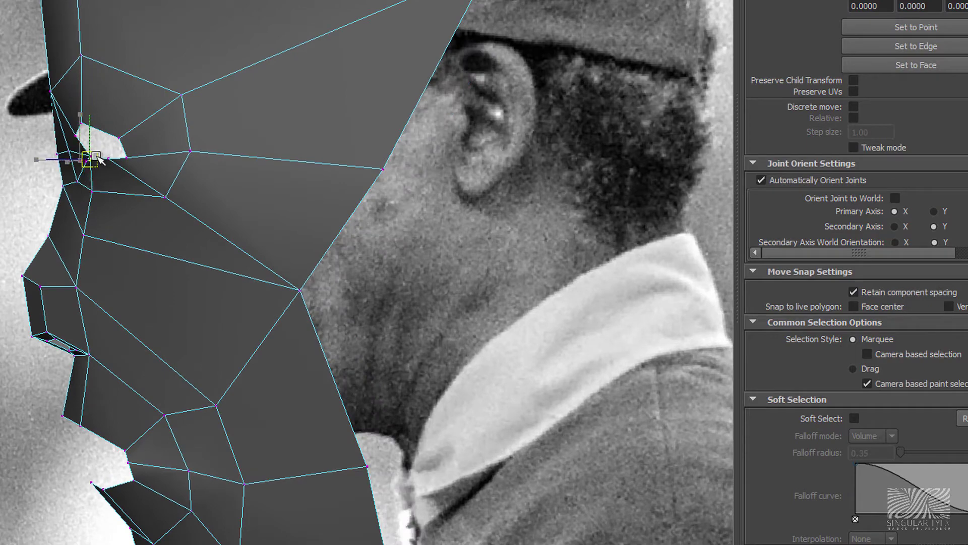
mouse_move(99, 160)
left_mouse_down("alt")
mouse_move(157, 184)
mouse_move(142, 192)
left_mouse_up("alt")
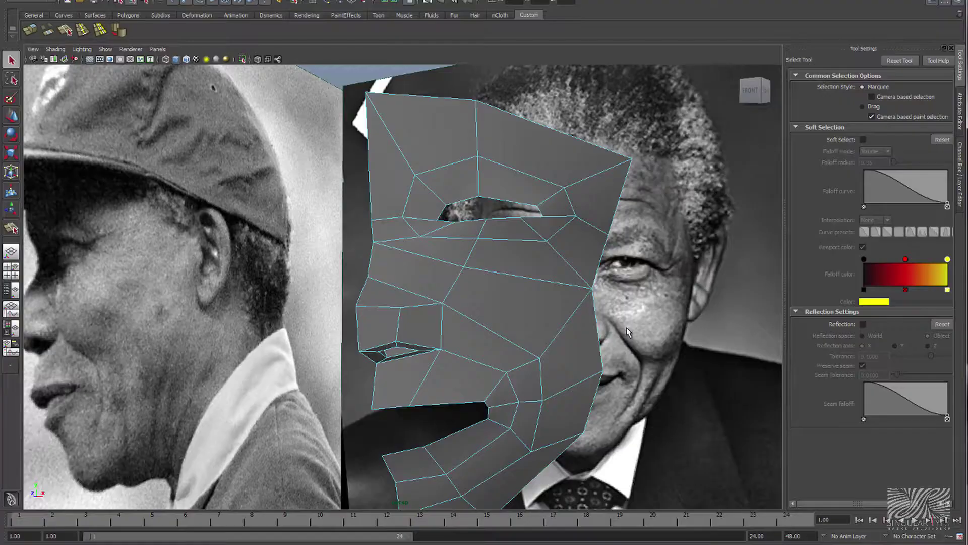
Split a new edge across the upper face, starting from the vertex beside the eye.
scroll(448, 264, "up", 2)
scroll(447, 264, "up", 2)
scroll(428, 227, "up", 2)
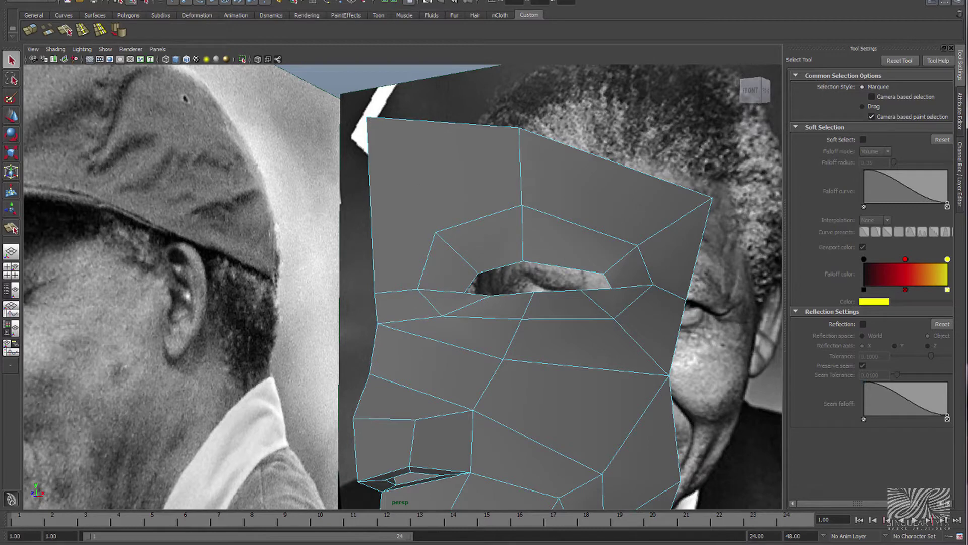
left_click(217, 2)
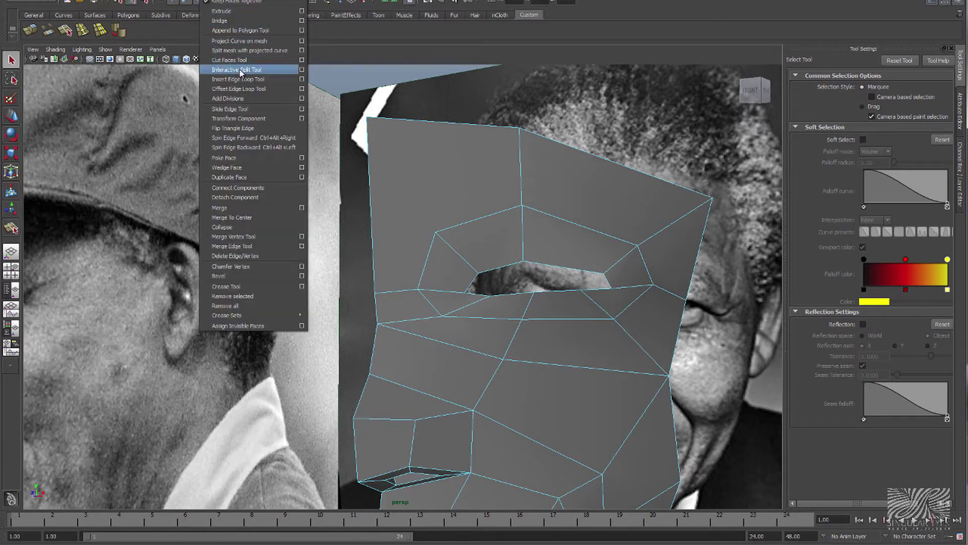
left_click(244, 73)
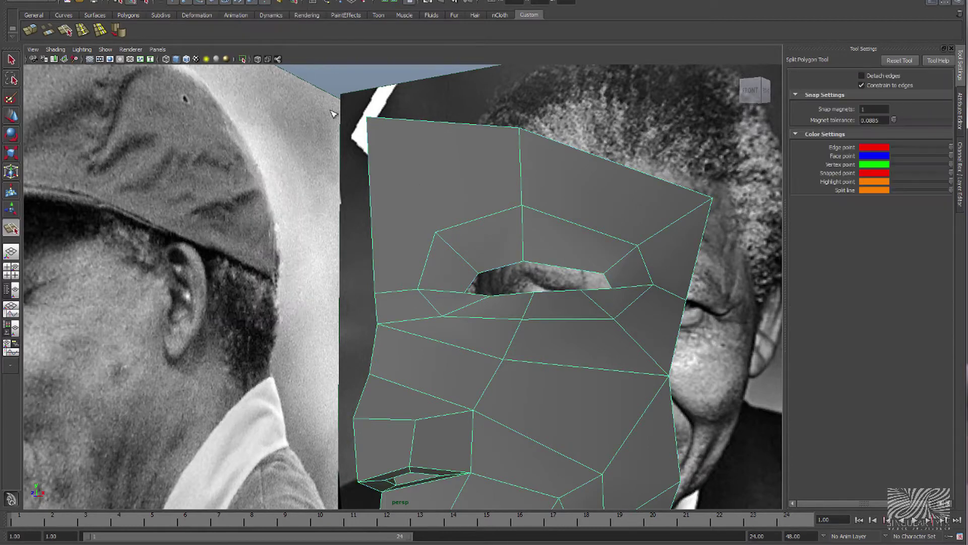
left_click(436, 233)
left_click(375, 233)
key("q")
mouse_move(374, 233)
left_mouse_down("alt")
mouse_move(448, 186)
mouse_move(419, 253)
left_mouse_up("alt")
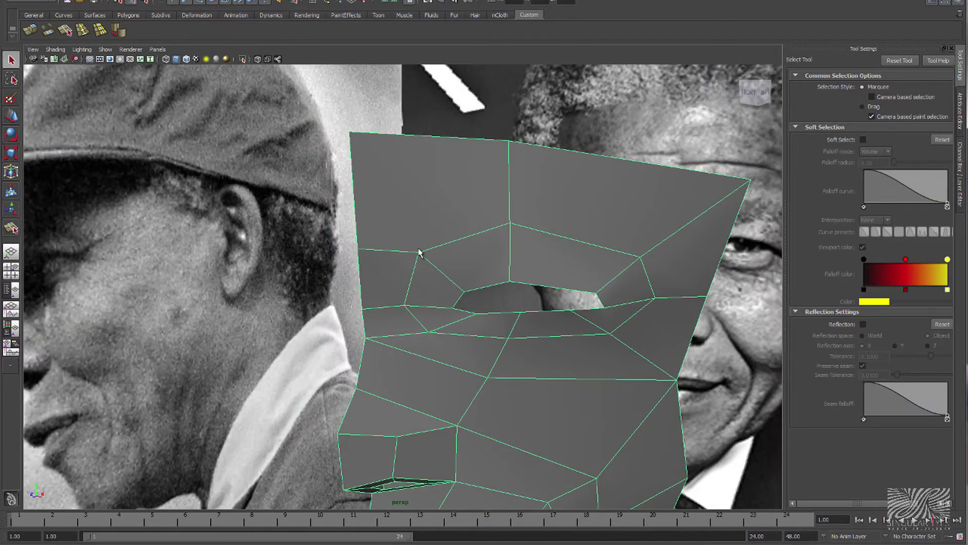
Split edges from the vertex below the eye down the cheek to beside the lips.
key("y")
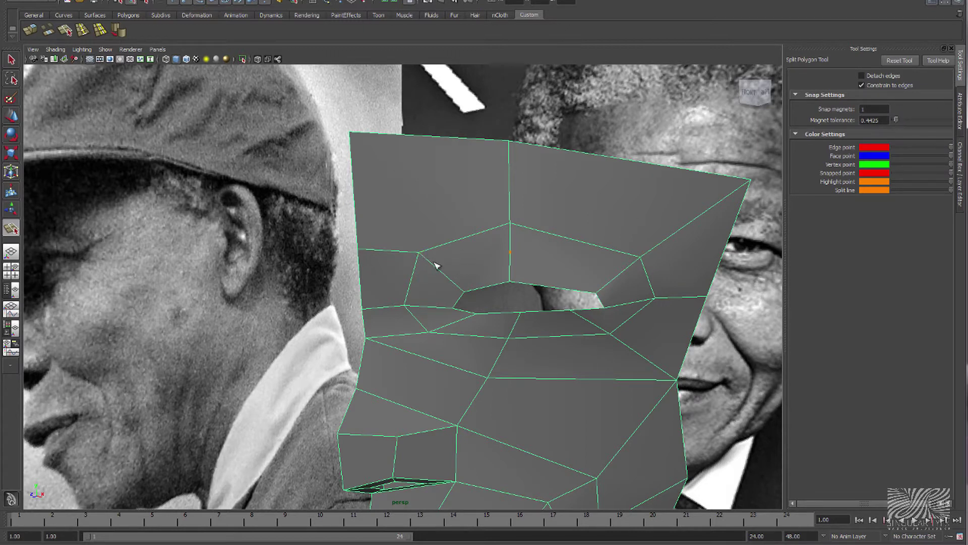
left_click(418, 252)
key("q")
mouse_move(465, 259)
left_mouse_down("alt")
mouse_move(492, 218)
mouse_move(445, 247)
mouse_move(452, 257)
left_mouse_up("alt")
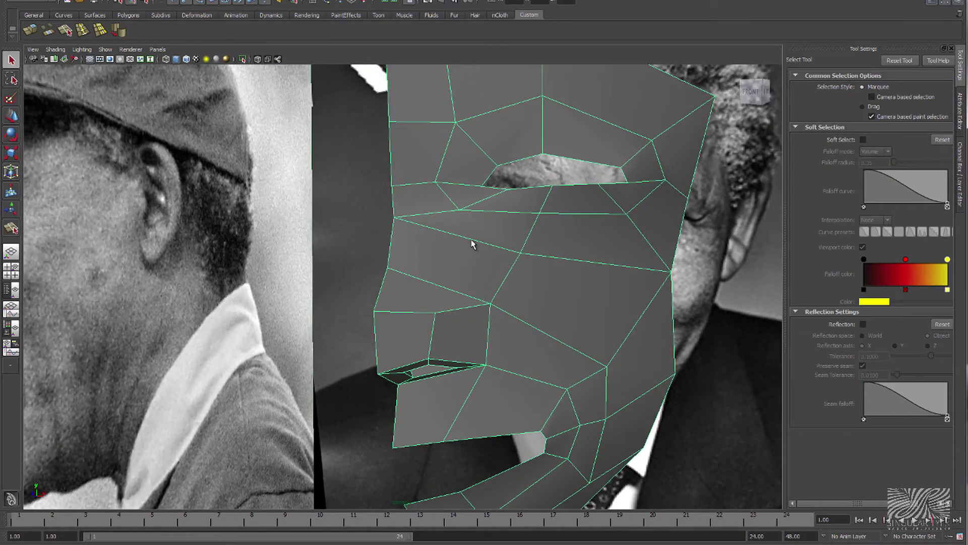
right_click_drag(473, 244, 473, 221)
left_click_drag(474, 242, 488, 235, "alt")
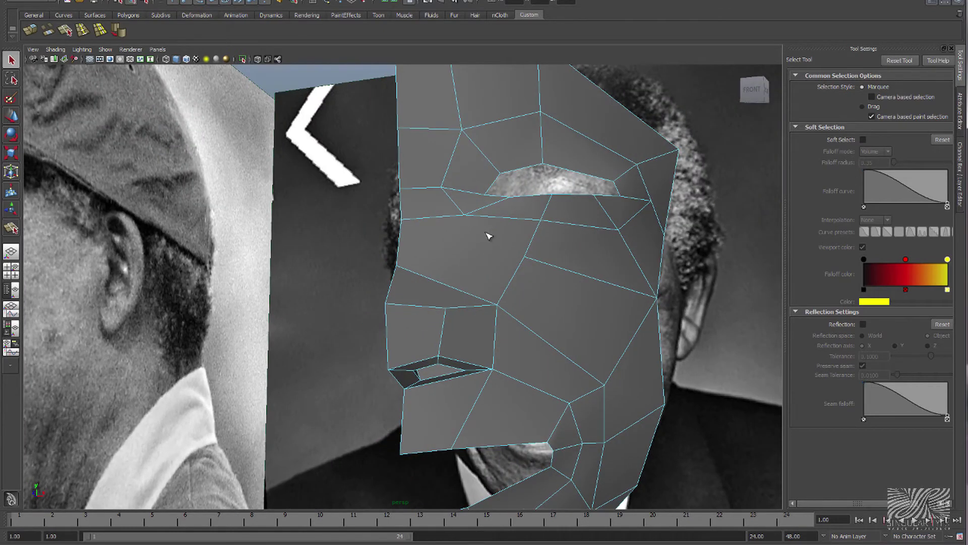
right_click_drag(489, 235, 466, 218, "shift")
left_click(426, 277)
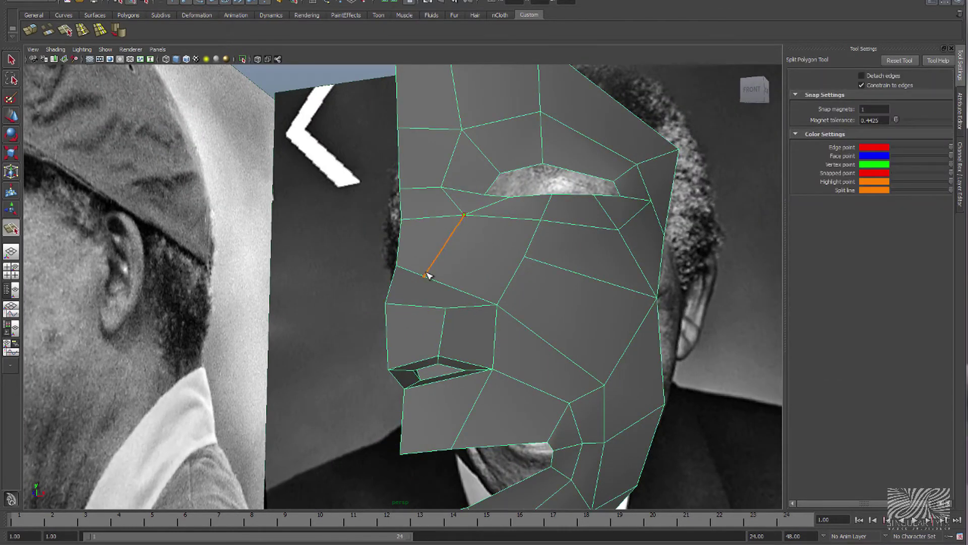
left_click(417, 307)
key("q")
Delete the diagonal edges seen from below the mesh.
left_click_drag(413, 363, 541, 292, "alt")
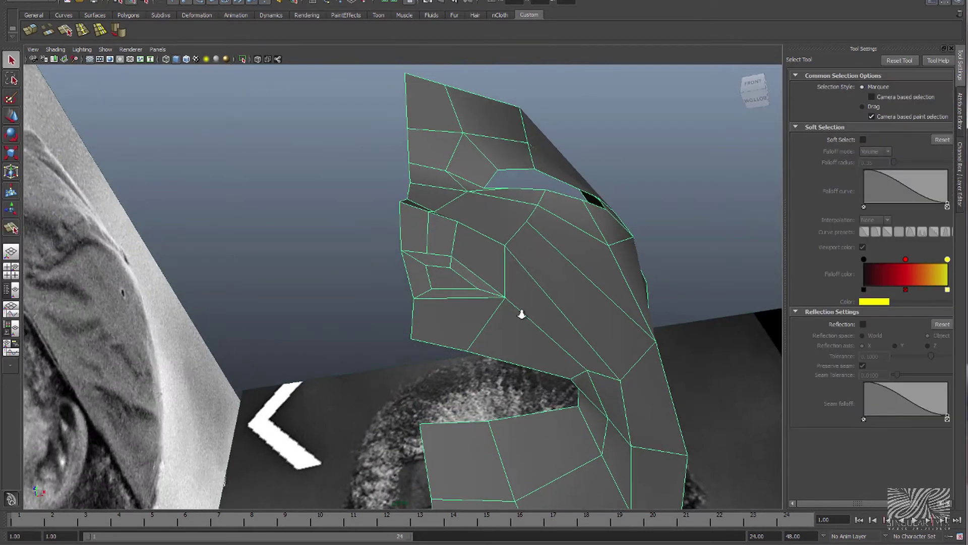
right_click_drag(541, 291, 599, 314, "alt")
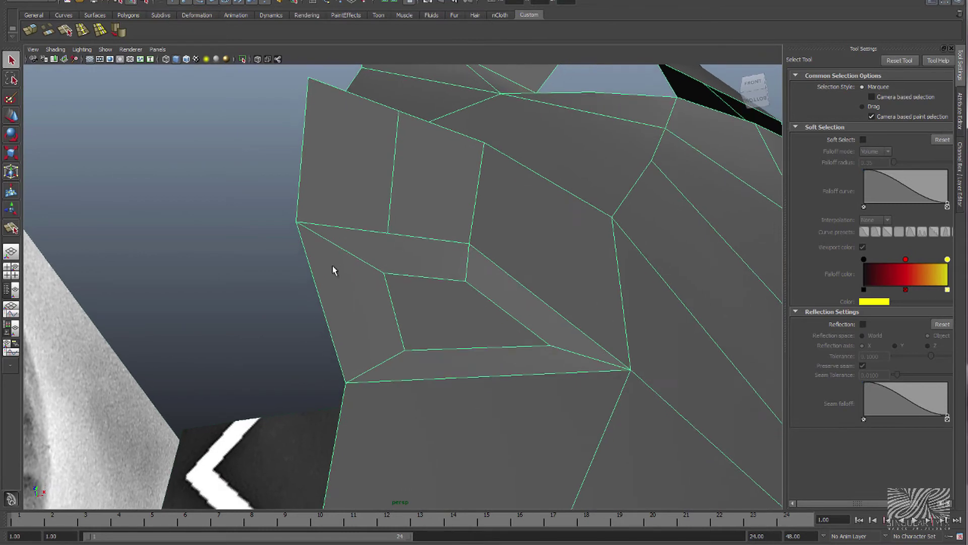
right_click_drag(347, 256, 347, 227)
left_click(348, 255)
key("Delete")
Split two horizontal edges from the inner vertices out to the left border.
right_click_drag(384, 367, 385, 281, "shift")
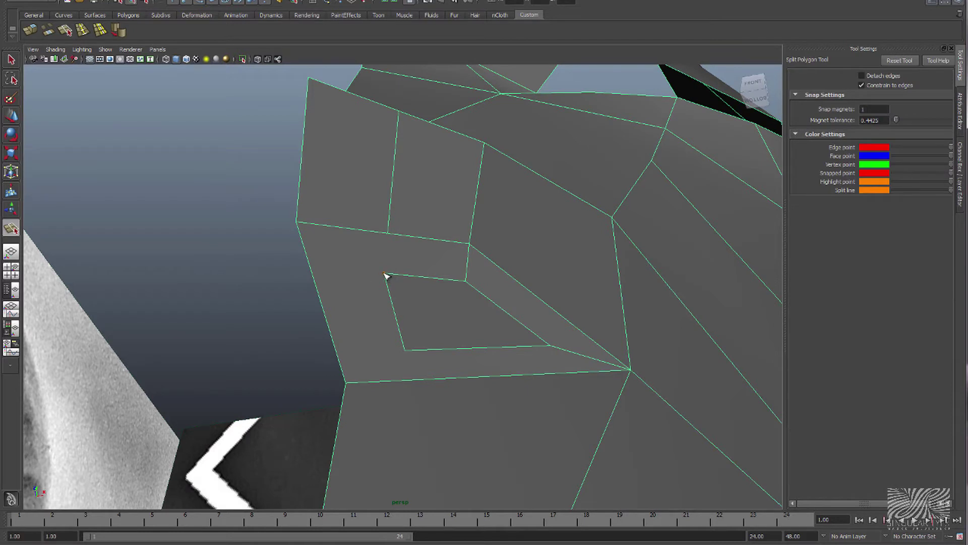
left_click(384, 275)
left_click(313, 274)
key("q")
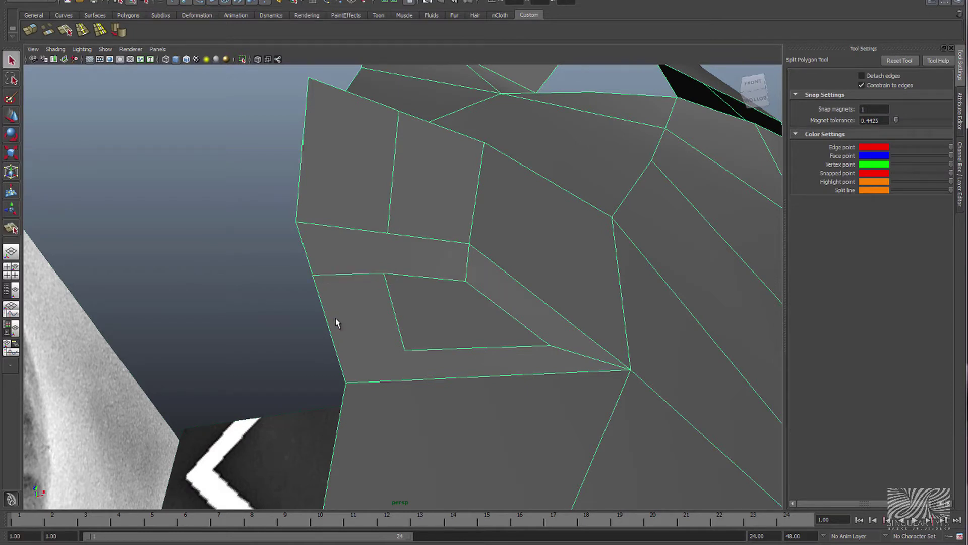
key("g")
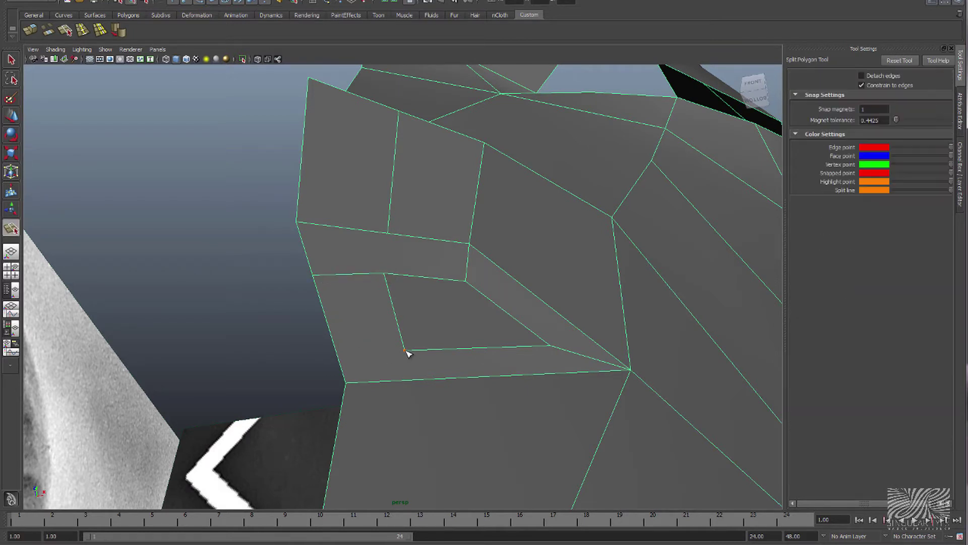
left_click(404, 350)
left_click(344, 356)
key("q")
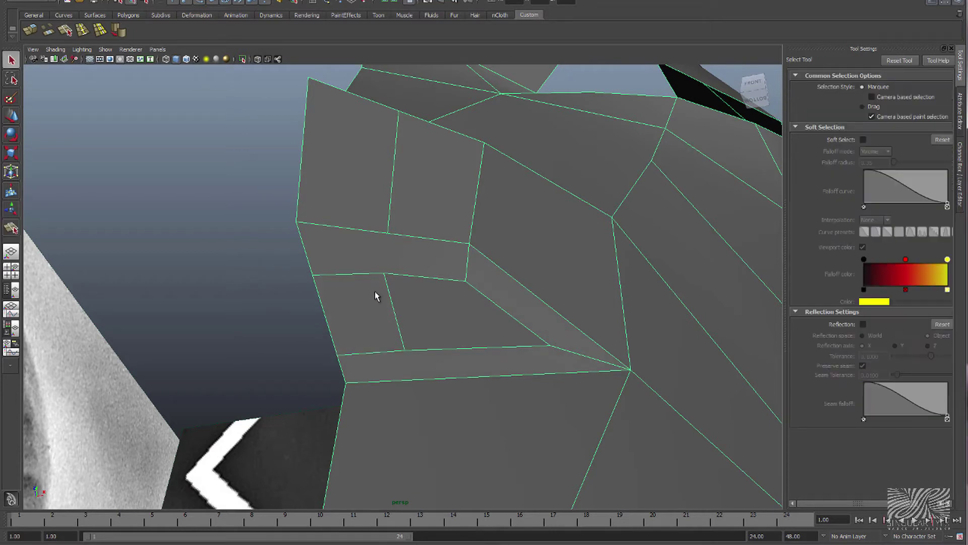
Add a short vertical edge from the upper edge to the corner below.
key("g")
left_click(388, 233)
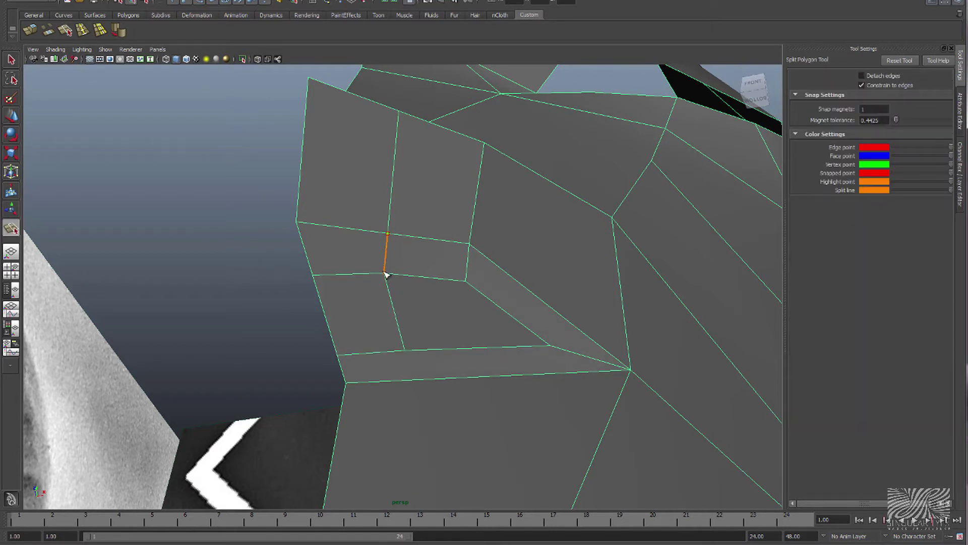
left_click(385, 274)
key("q")
Split an edge from beside the nostril down to the mesh's lower border.
left_click_drag(407, 354, 403, 230, "alt")
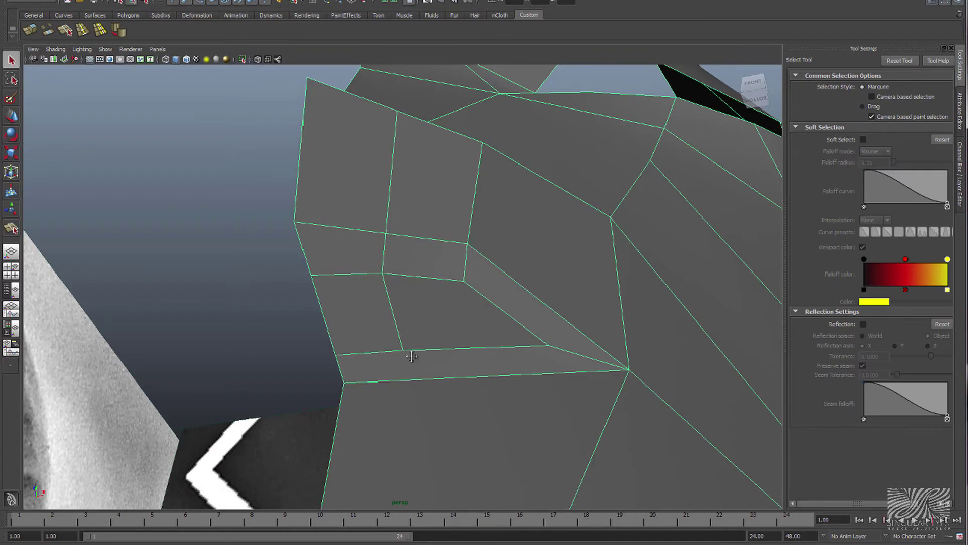
key("y")
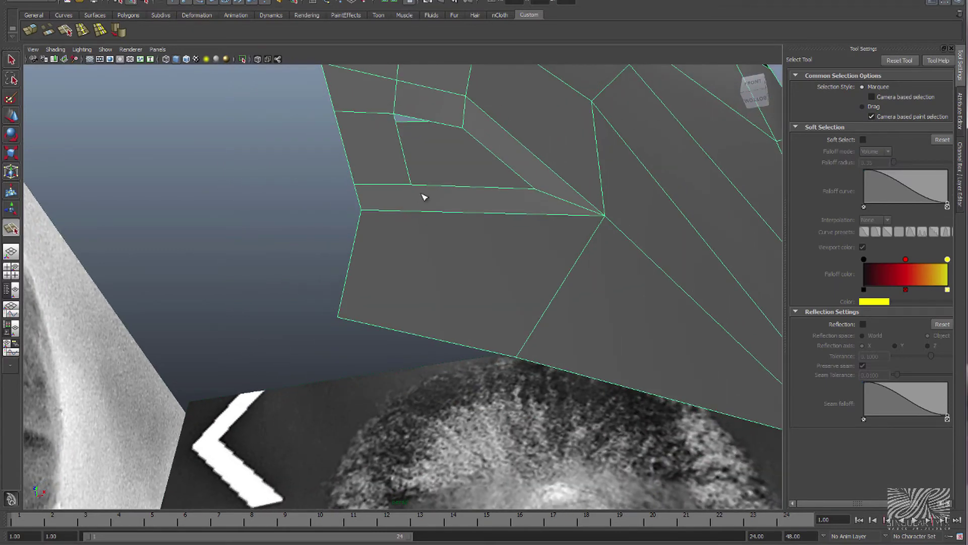
left_click(411, 185)
left_click(413, 227)
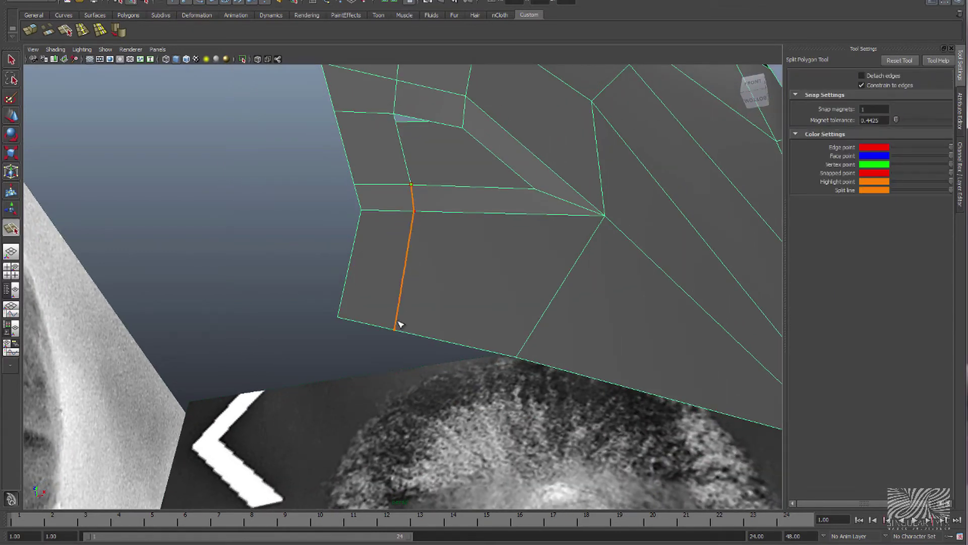
left_click(399, 330)
key("Return")
left_click_drag(502, 352, 456, 361, "alt")
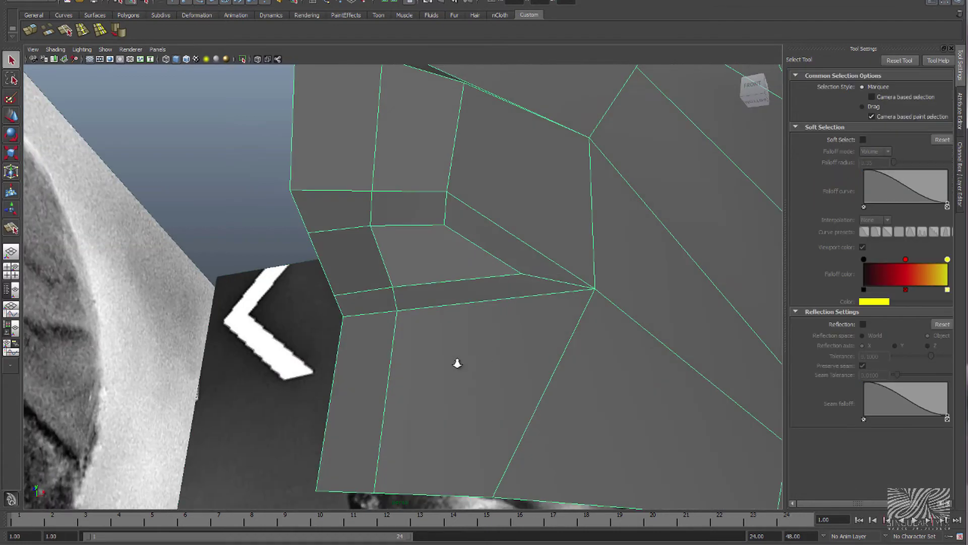
right_click_drag(456, 361, 457, 348, "alt")
mouse_move(456, 348)
left_mouse_down("alt")
mouse_move(335, 372)
mouse_move(396, 380)
left_mouse_up("alt")
Cut a V-shaped split across the cheek, then undo it.
right_click_drag(396, 380, 561, 385, "alt")
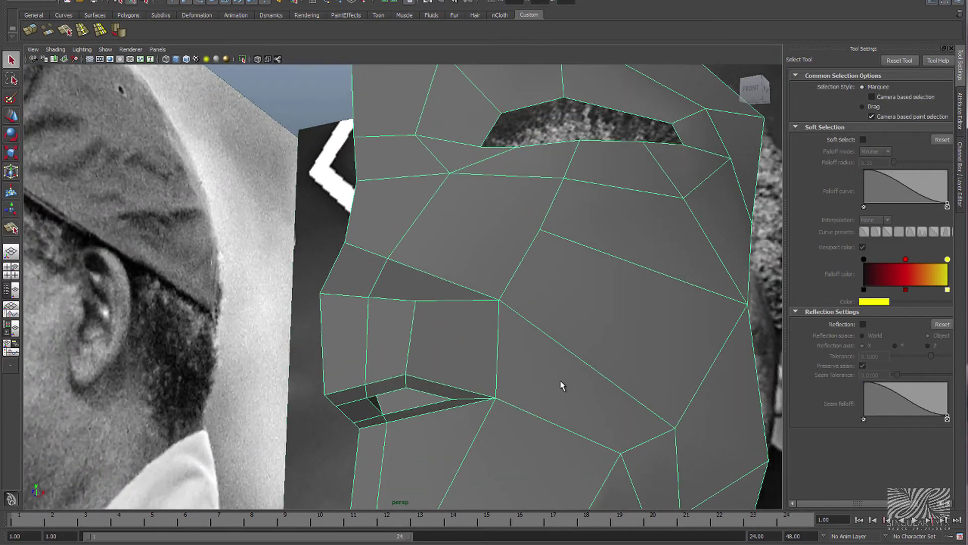
key("y")
left_click(541, 230)
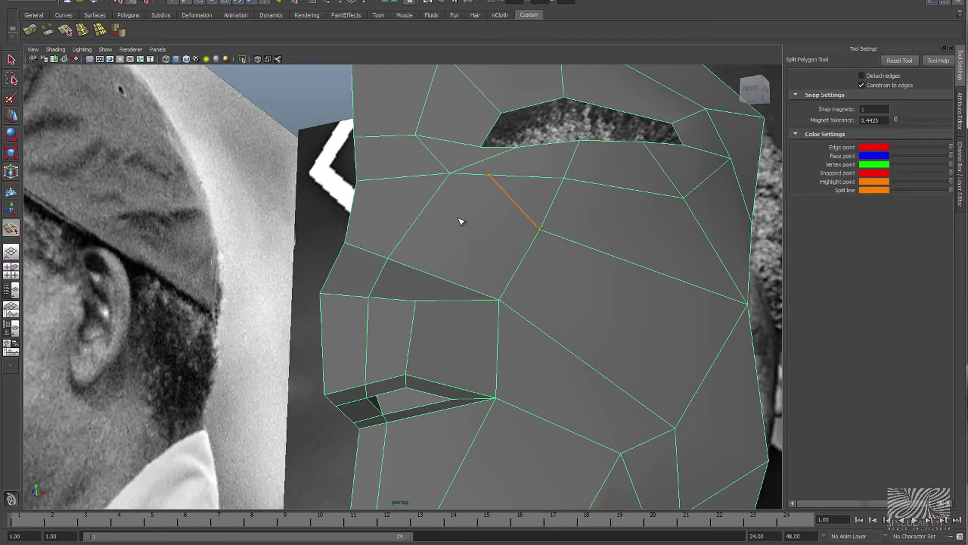
left_click(424, 214)
key("q")
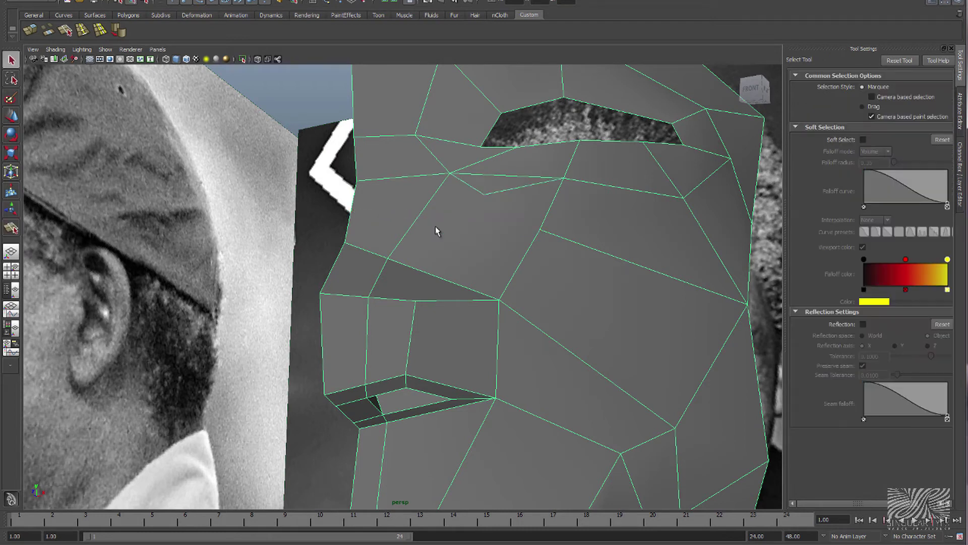
key("ctrl+z")
Split a straighter horizontal edge across the cheek below the eye.
key("y")
left_click_drag(543, 233, 540, 282, "alt")
left_click(534, 303)
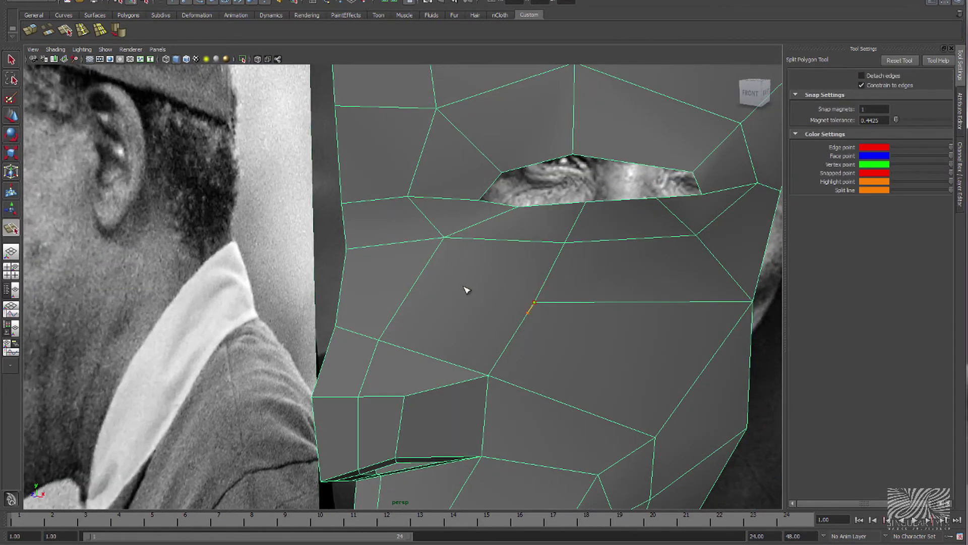
left_click_drag(422, 283, 342, 286)
key("q")
left_click_drag(500, 297, 481, 299, "alt")
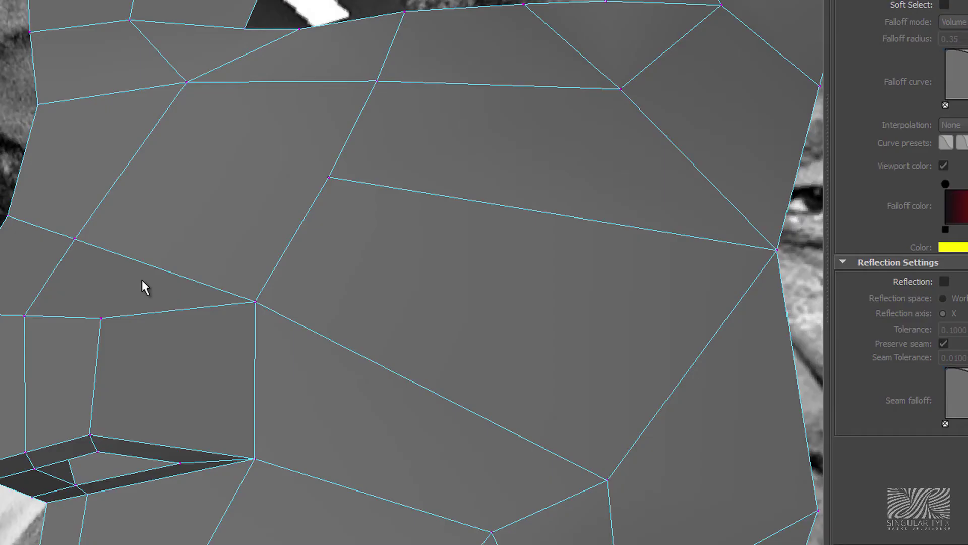
Multi-Cut a new edge from a cheek vertex to the mesh's outer border.
mouse_move(143, 283)
left_mouse_down("alt")
mouse_move(134, 277)
mouse_move(157, 287)
left_mouse_up("alt")
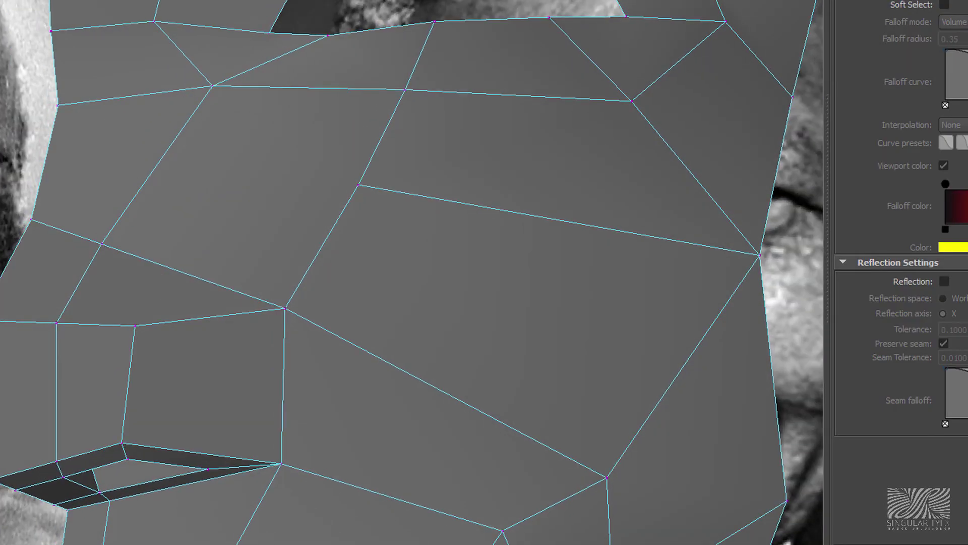
key("ctrl+shift+x")
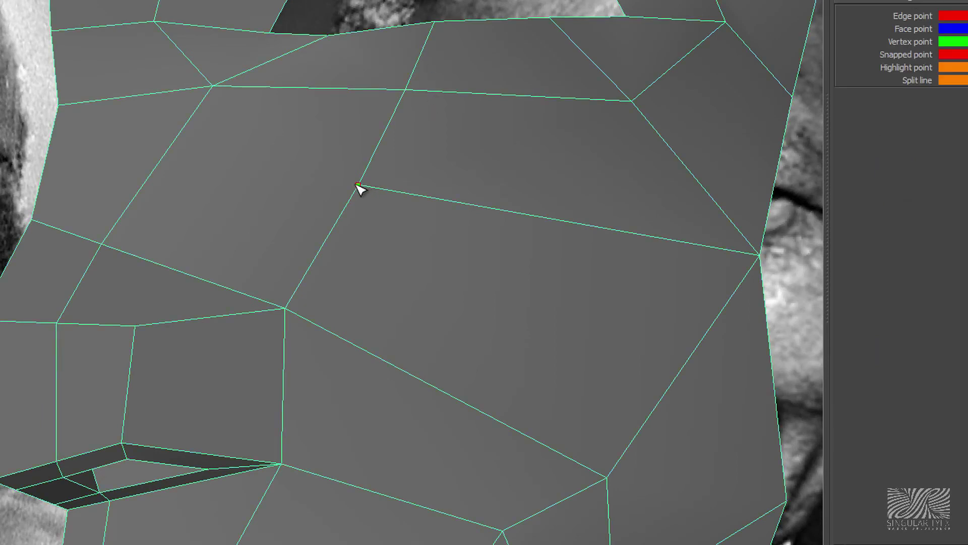
left_click(358, 185)
left_click(157, 163)
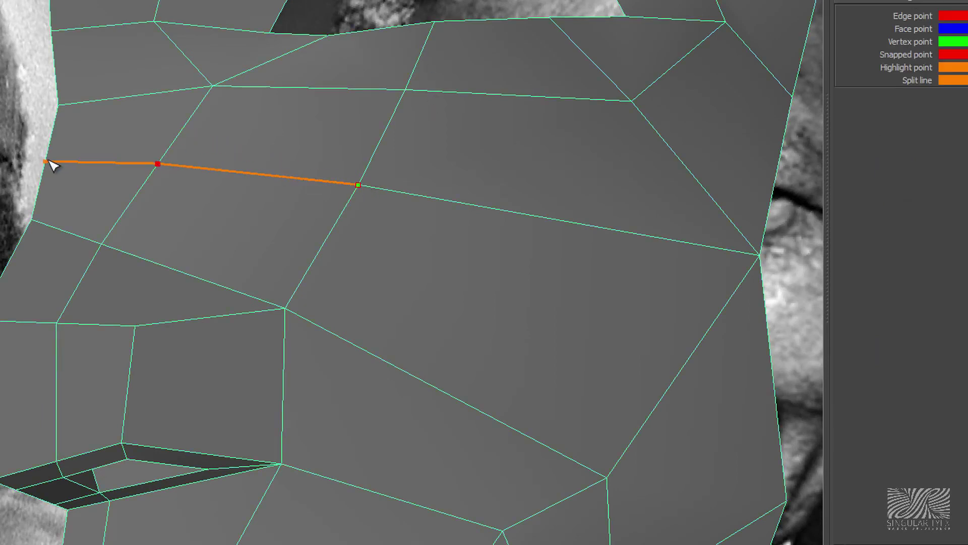
left_click(46, 162)
key("Return")
key("q")
mouse_move(418, 210)
left_mouse_down("alt")
mouse_move(247, 201)
mouse_move(267, 186)
mouse_move(278, 209)
mouse_move(130, 181)
left_mouse_up("alt")
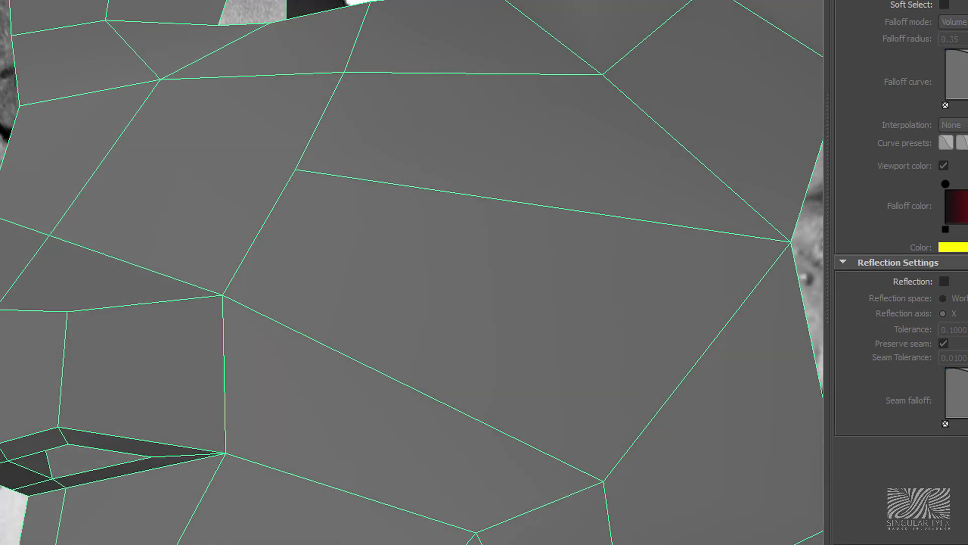
Insert an edge loop across the cheek.
key("ctrl+shift+e")
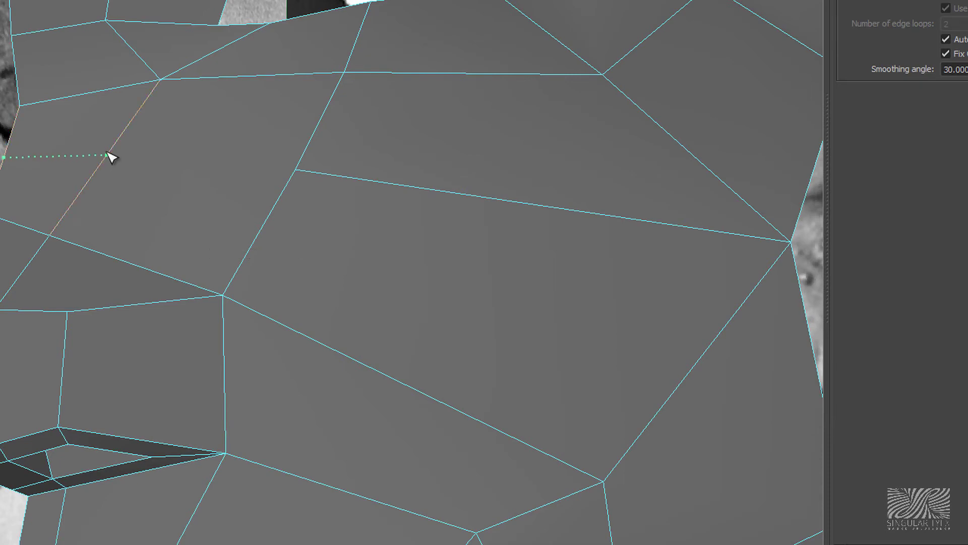
left_click(110, 151)
left_click_drag(290, 147, 262, 119, "alt")
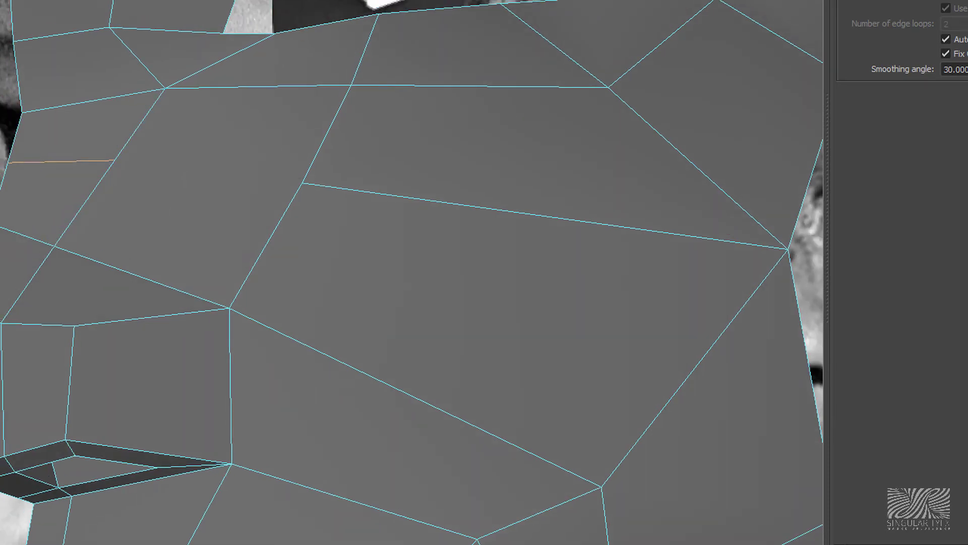
key("w")
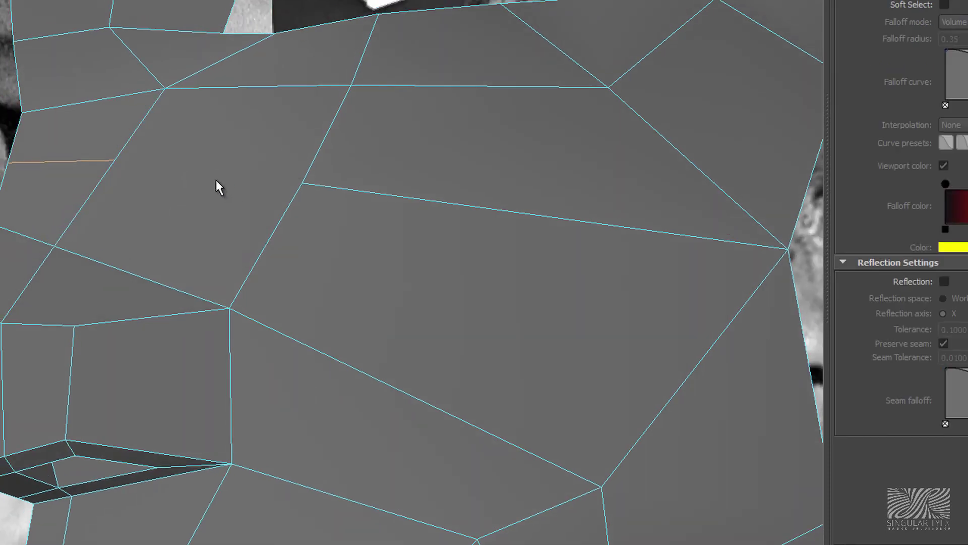
Delete the cheek face beside the nose.
right_click_drag(216, 185, 219, 207)
left_click(222, 192)
key("Delete")
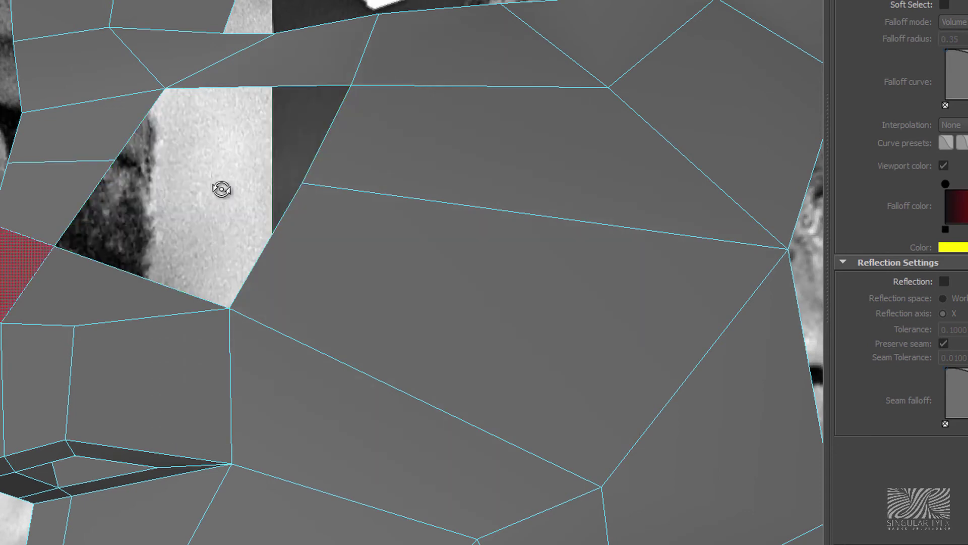
Select the hole's left, bottom and right border edges and run Mesh > Fill Hole.
left_click_drag(223, 188, 184, 92, "alt")
right_click(226, 91)
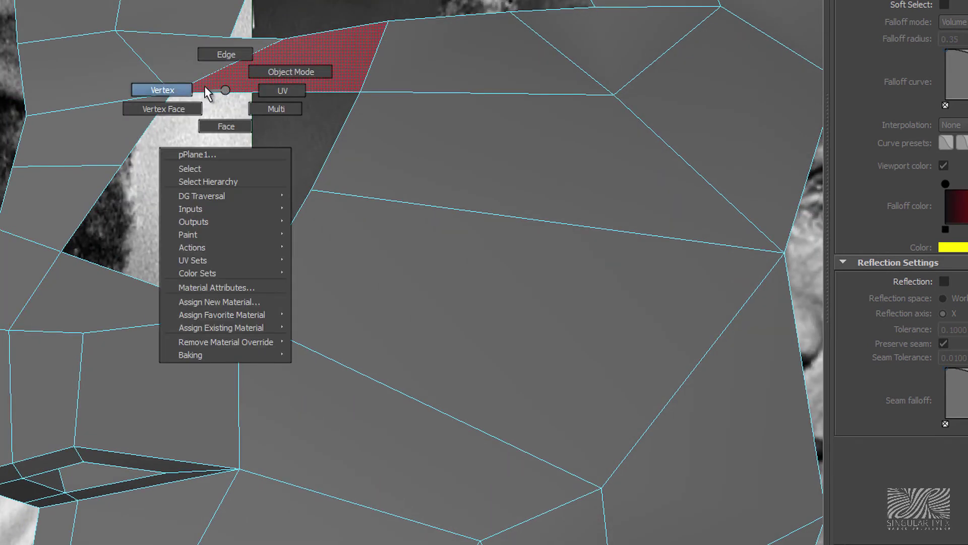
left_click(229, 55)
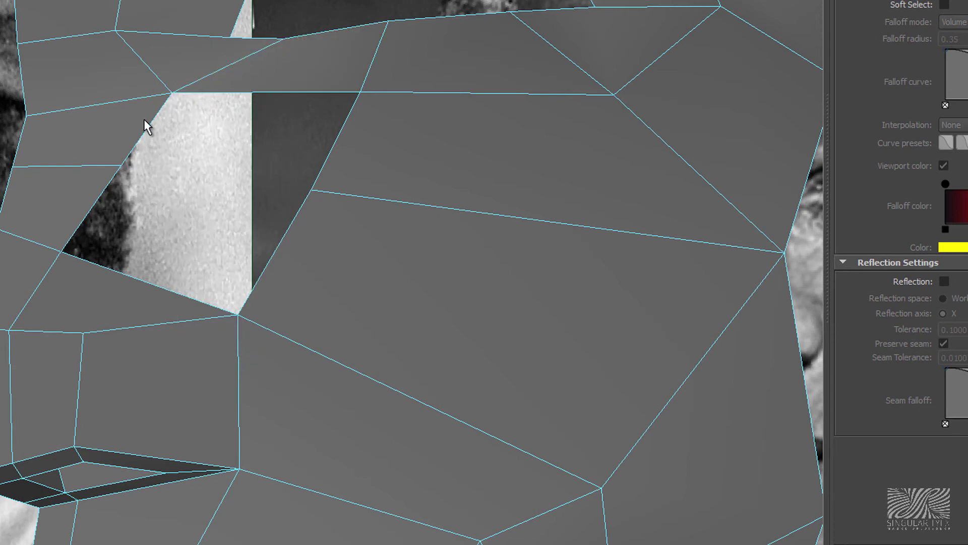
left_click(102, 194)
left_click(104, 271, "shift")
left_click(299, 211, "shift")
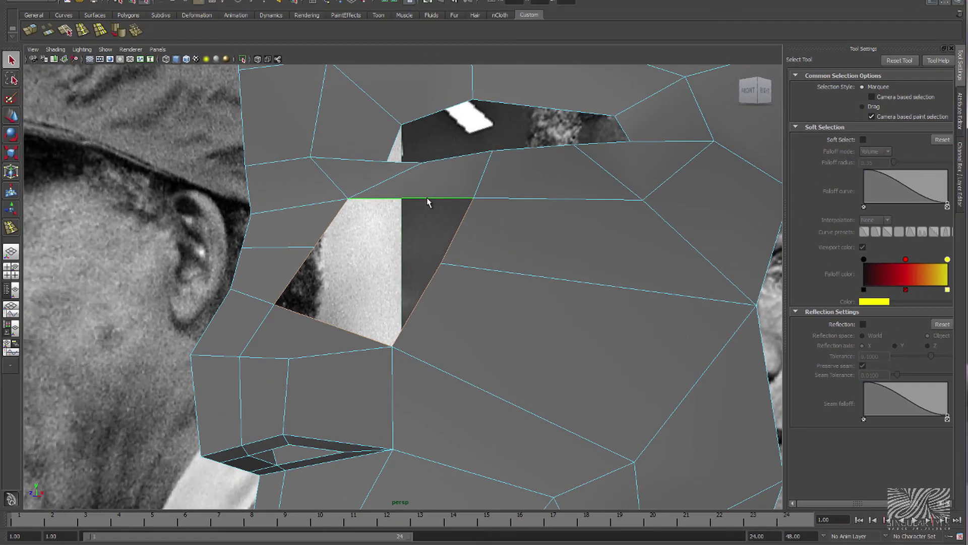
key("space")
left_click(345, 239)
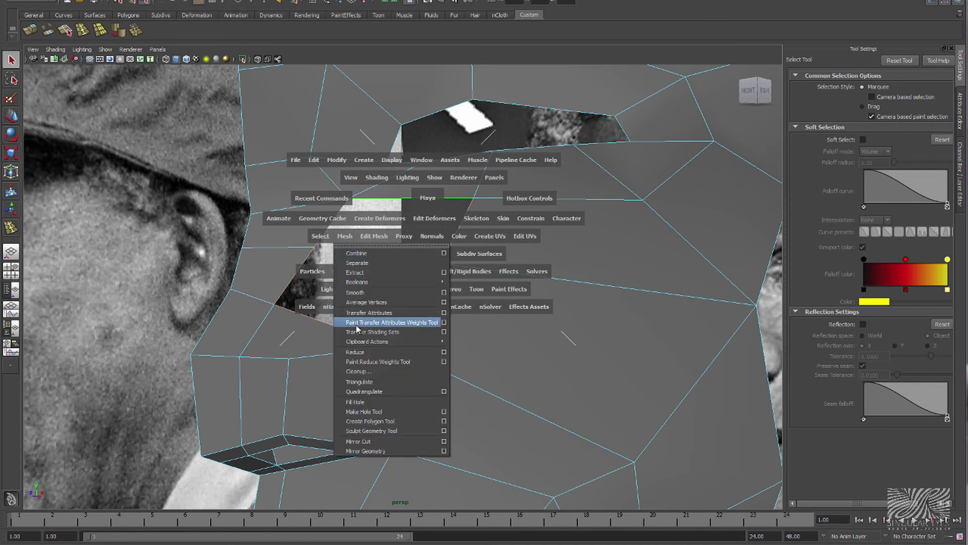
left_click(363, 402)
left_click_drag(381, 385, 411, 279, "alt")
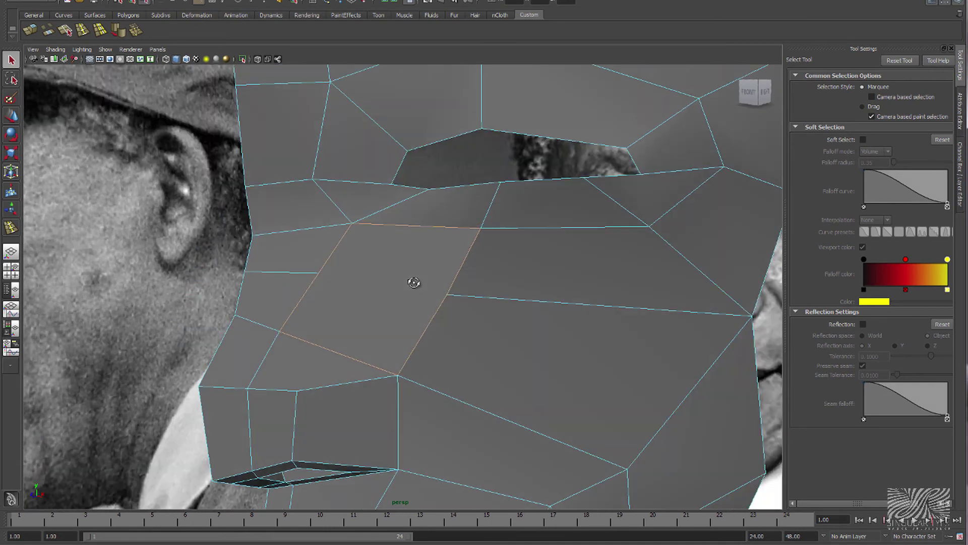
Split a new edge across the filled cheek face.
left_click(67, 31)
left_click(447, 294)
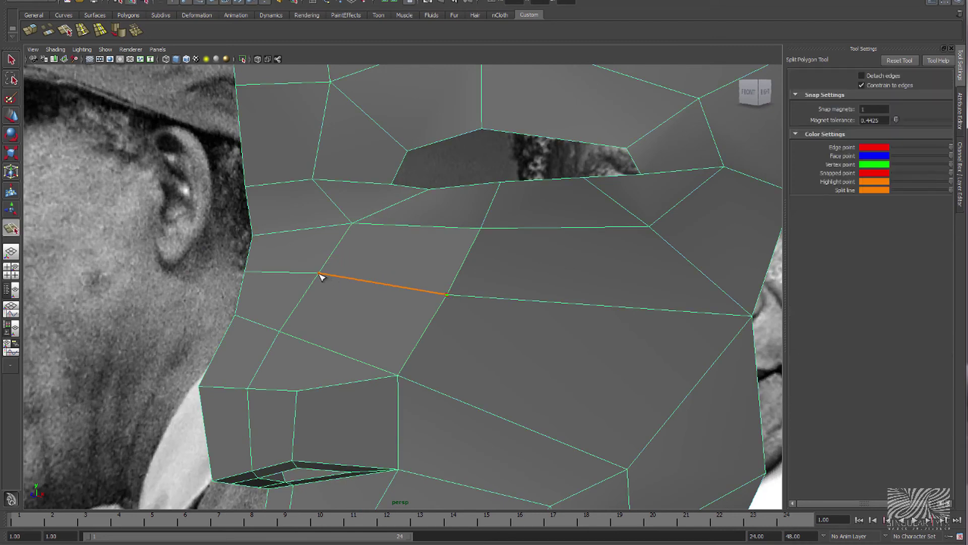
key("q")
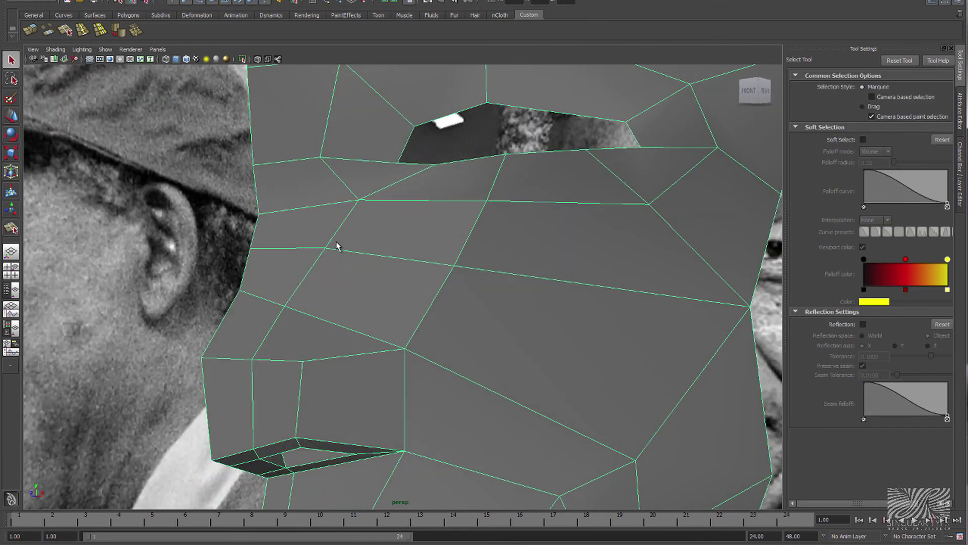
mouse_move(337, 246)
left_mouse_down("alt")
mouse_move(372, 259)
mouse_move(372, 182)
mouse_move(395, 217)
mouse_move(389, 222)
left_mouse_up("alt")
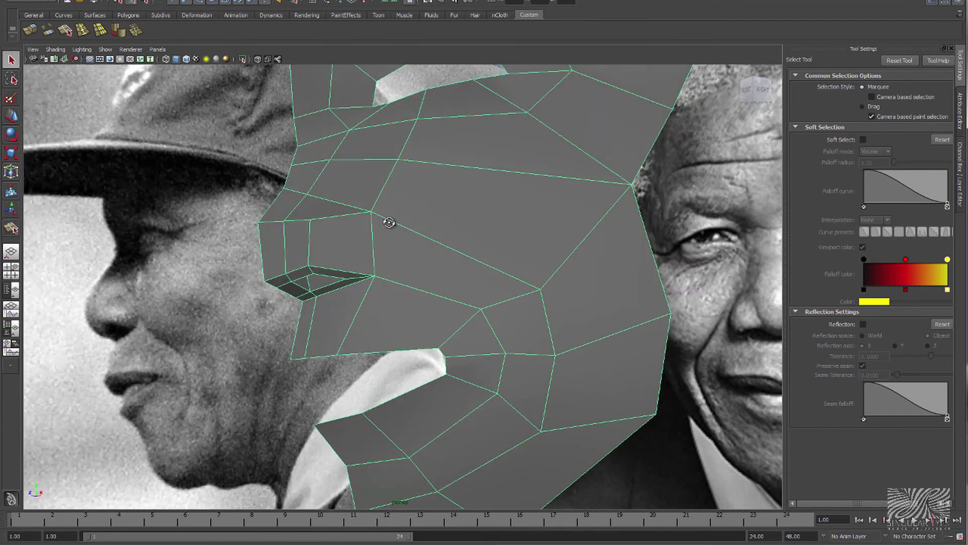
Insert an edge loop from beside the nostril around the mouth and jaw.
middle_click_drag(437, 244, 434, 229, "alt")
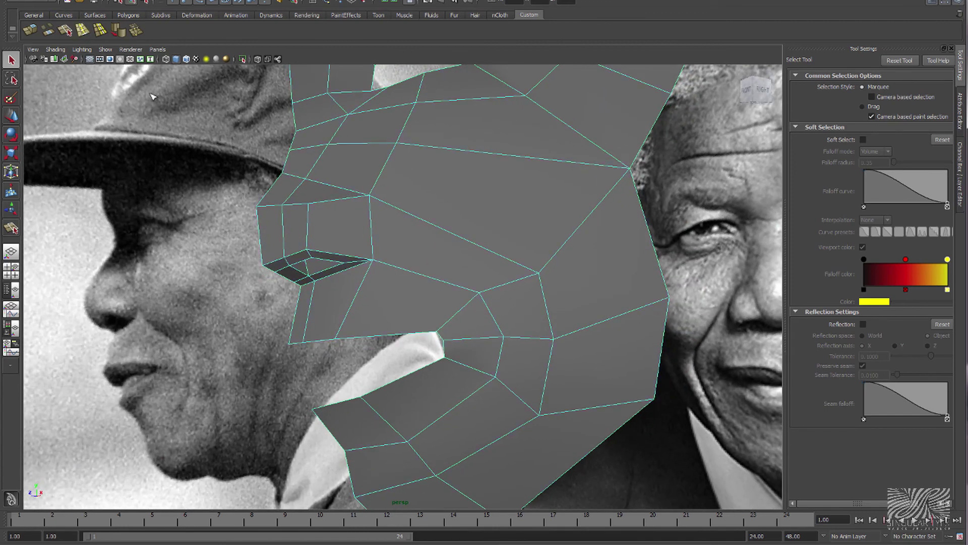
key("y")
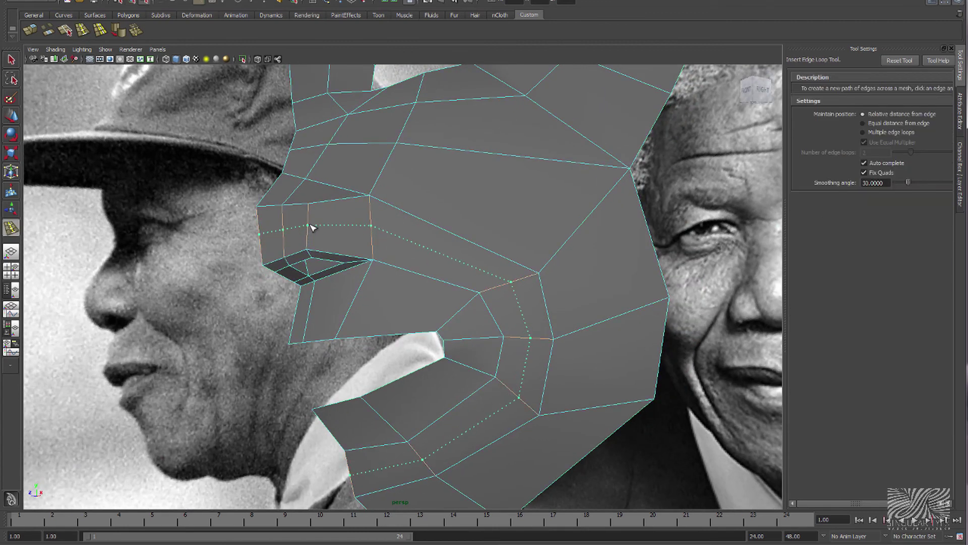
left_click(311, 227)
mouse_move(311, 227)
left_mouse_down("alt")
mouse_move(471, 259)
mouse_move(392, 260)
mouse_move(423, 263)
left_mouse_up("alt")
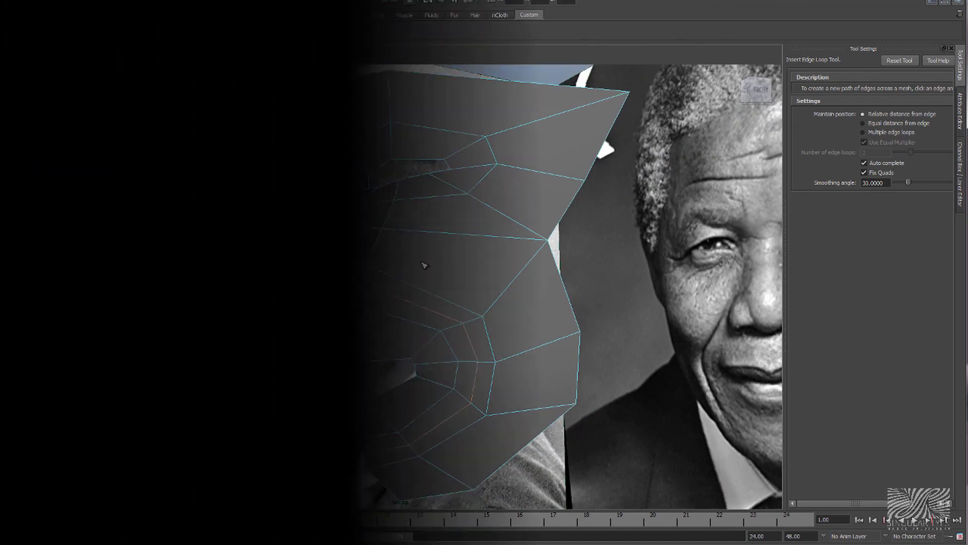